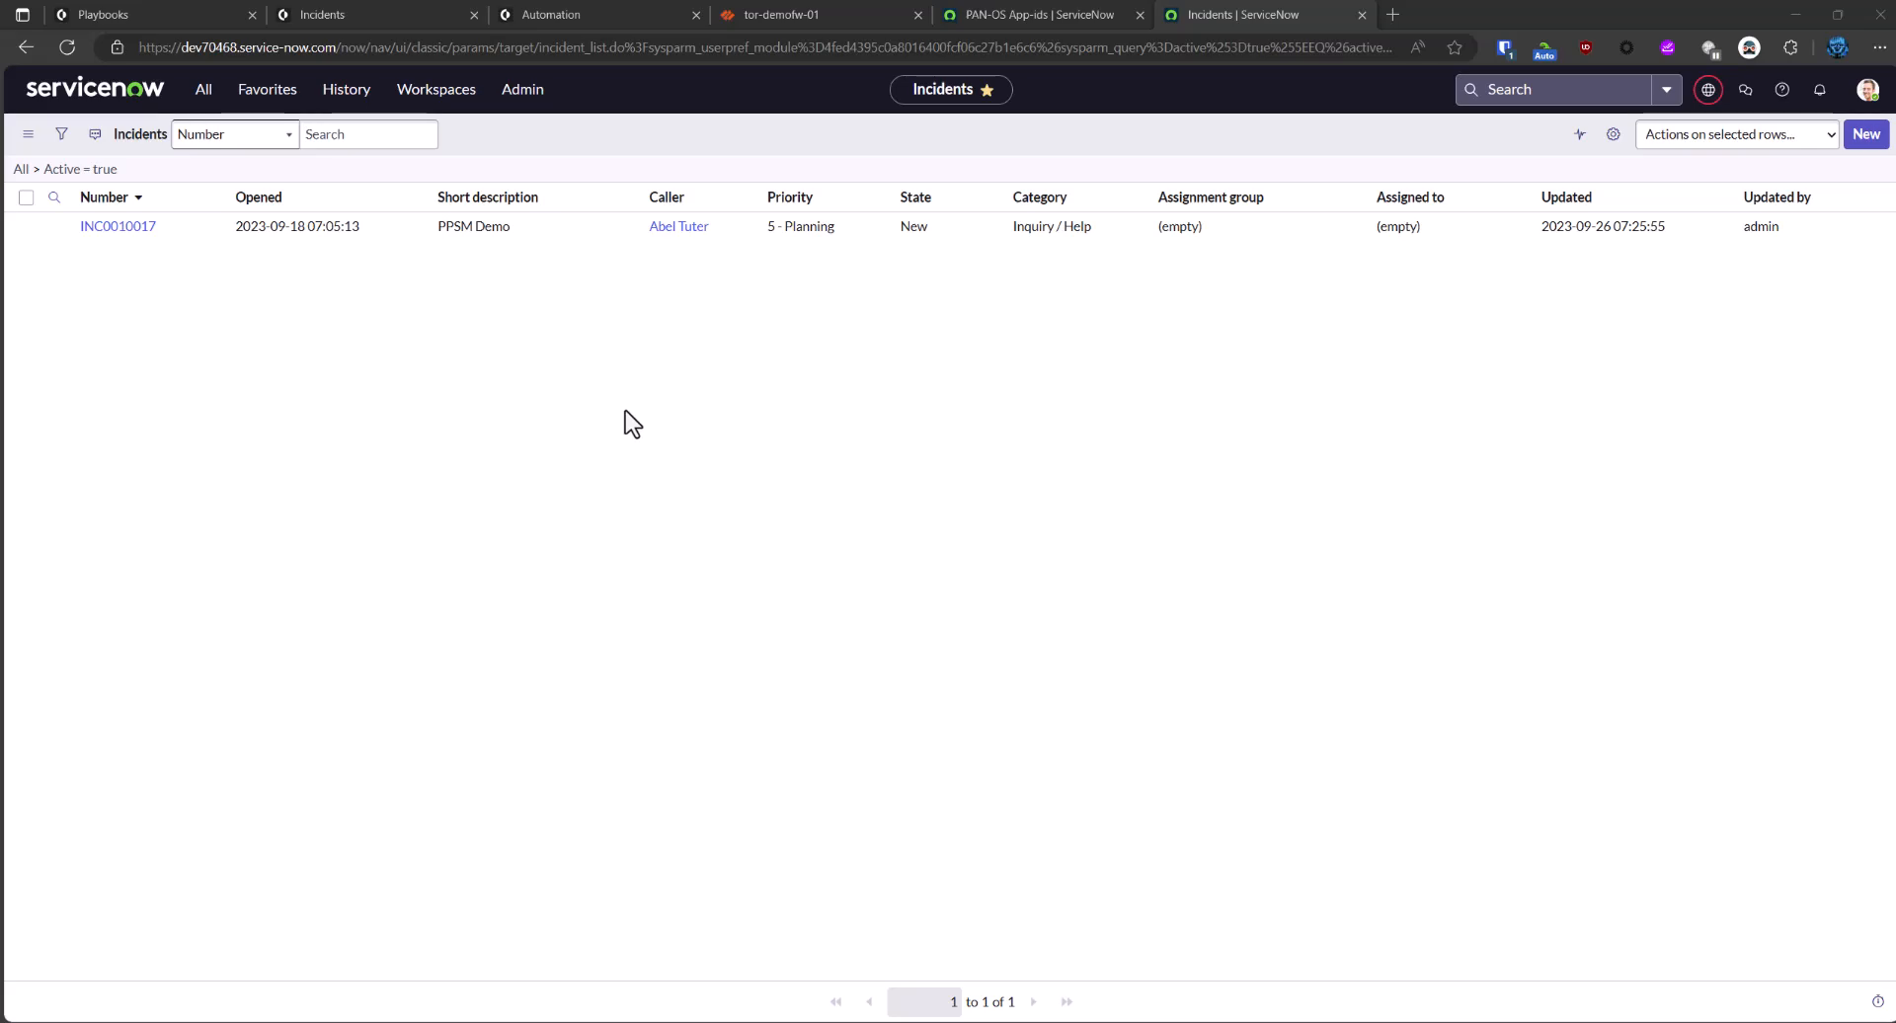
# Open the PPSM Demo incident and review the source, destination, protocol/ports and requested application in its description.
pyautogui.click(121, 229)
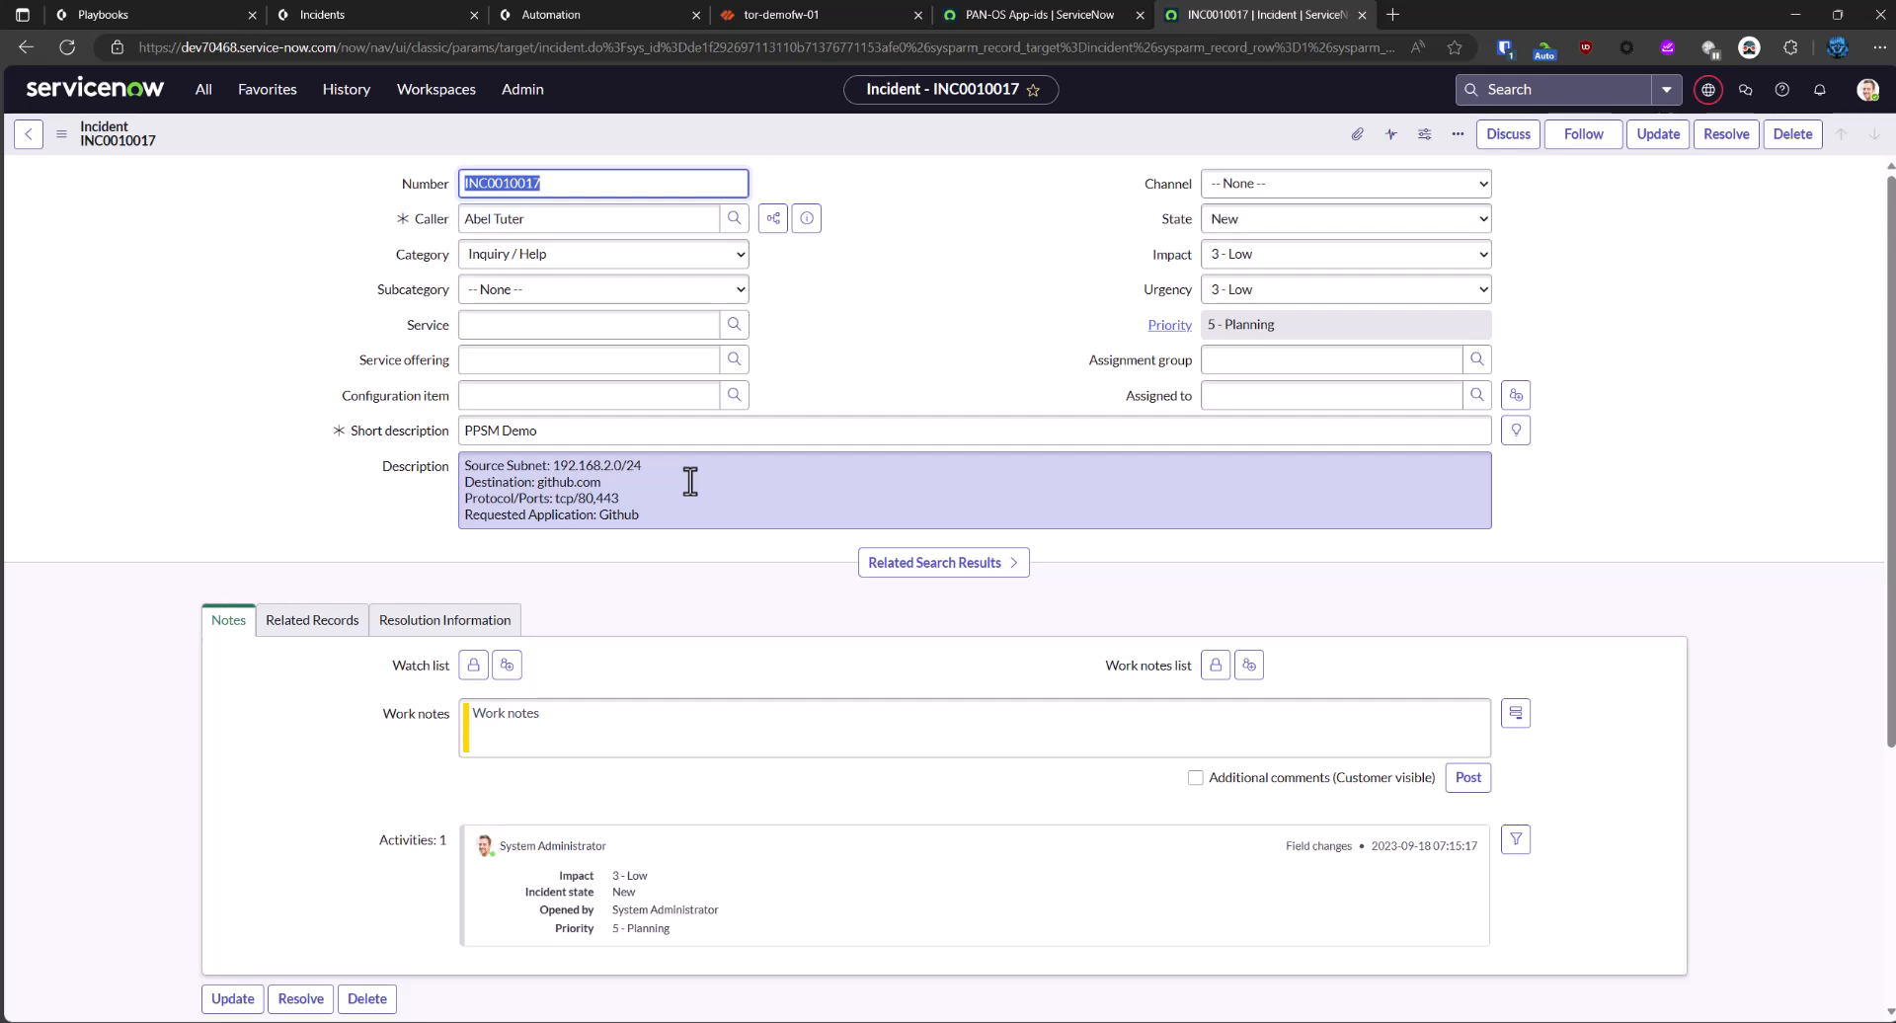
pyautogui.click(619, 504)
pyautogui.moveTo(618, 503); pyautogui.dragTo(554, 503)
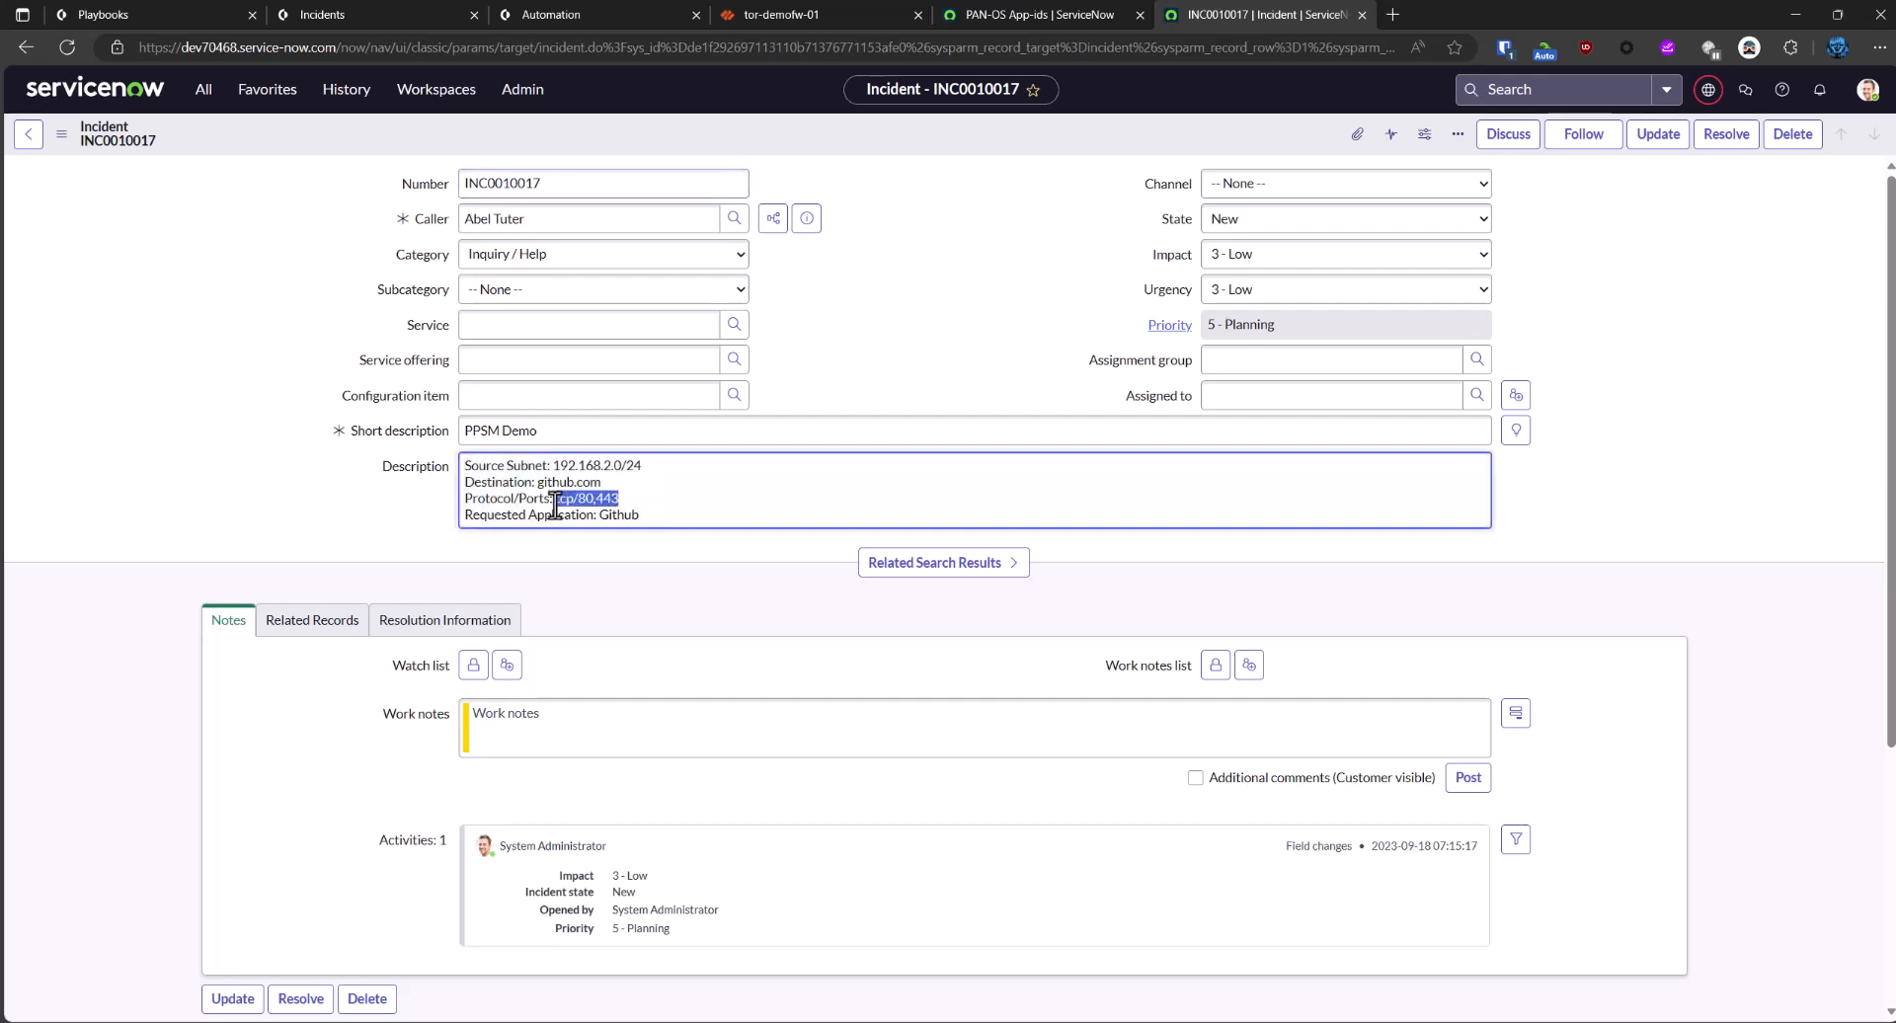
pyautogui.click(679, 512)
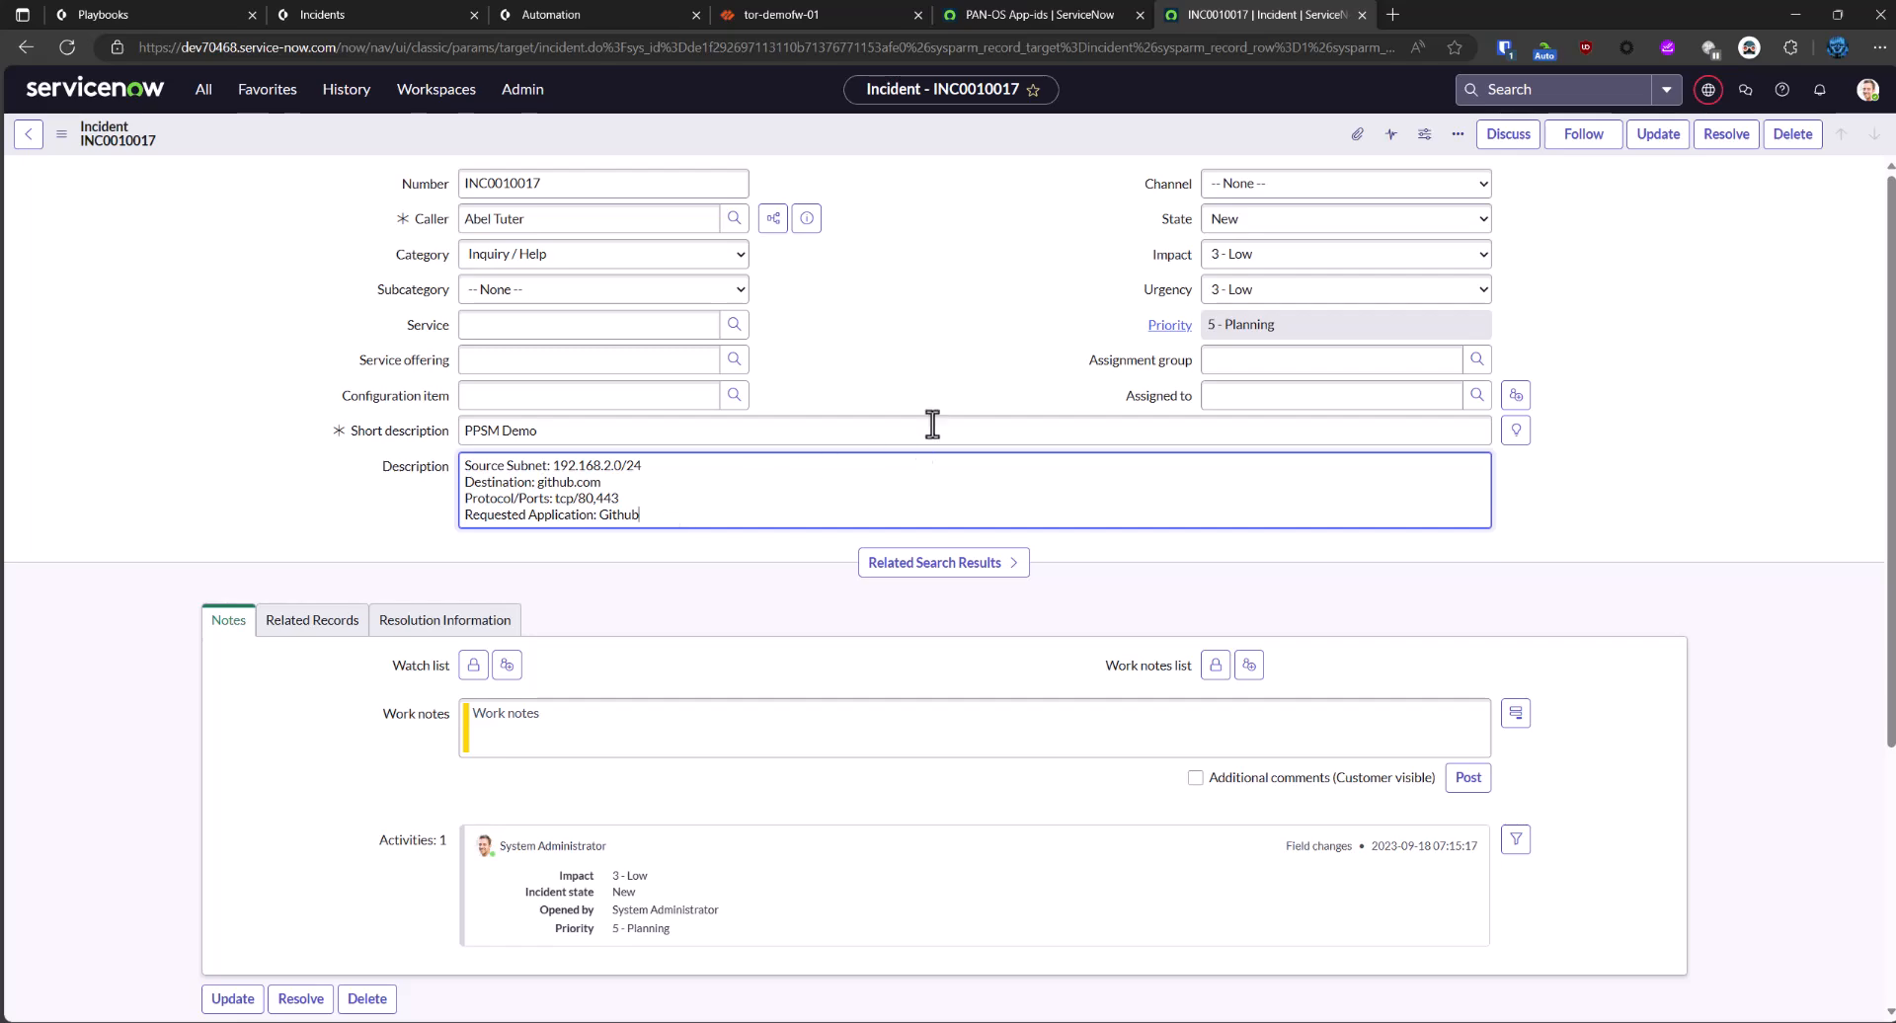
# Switch to the tor-demofw-01 firewall and review its existing security policy rules.
pyautogui.click(765, 12)
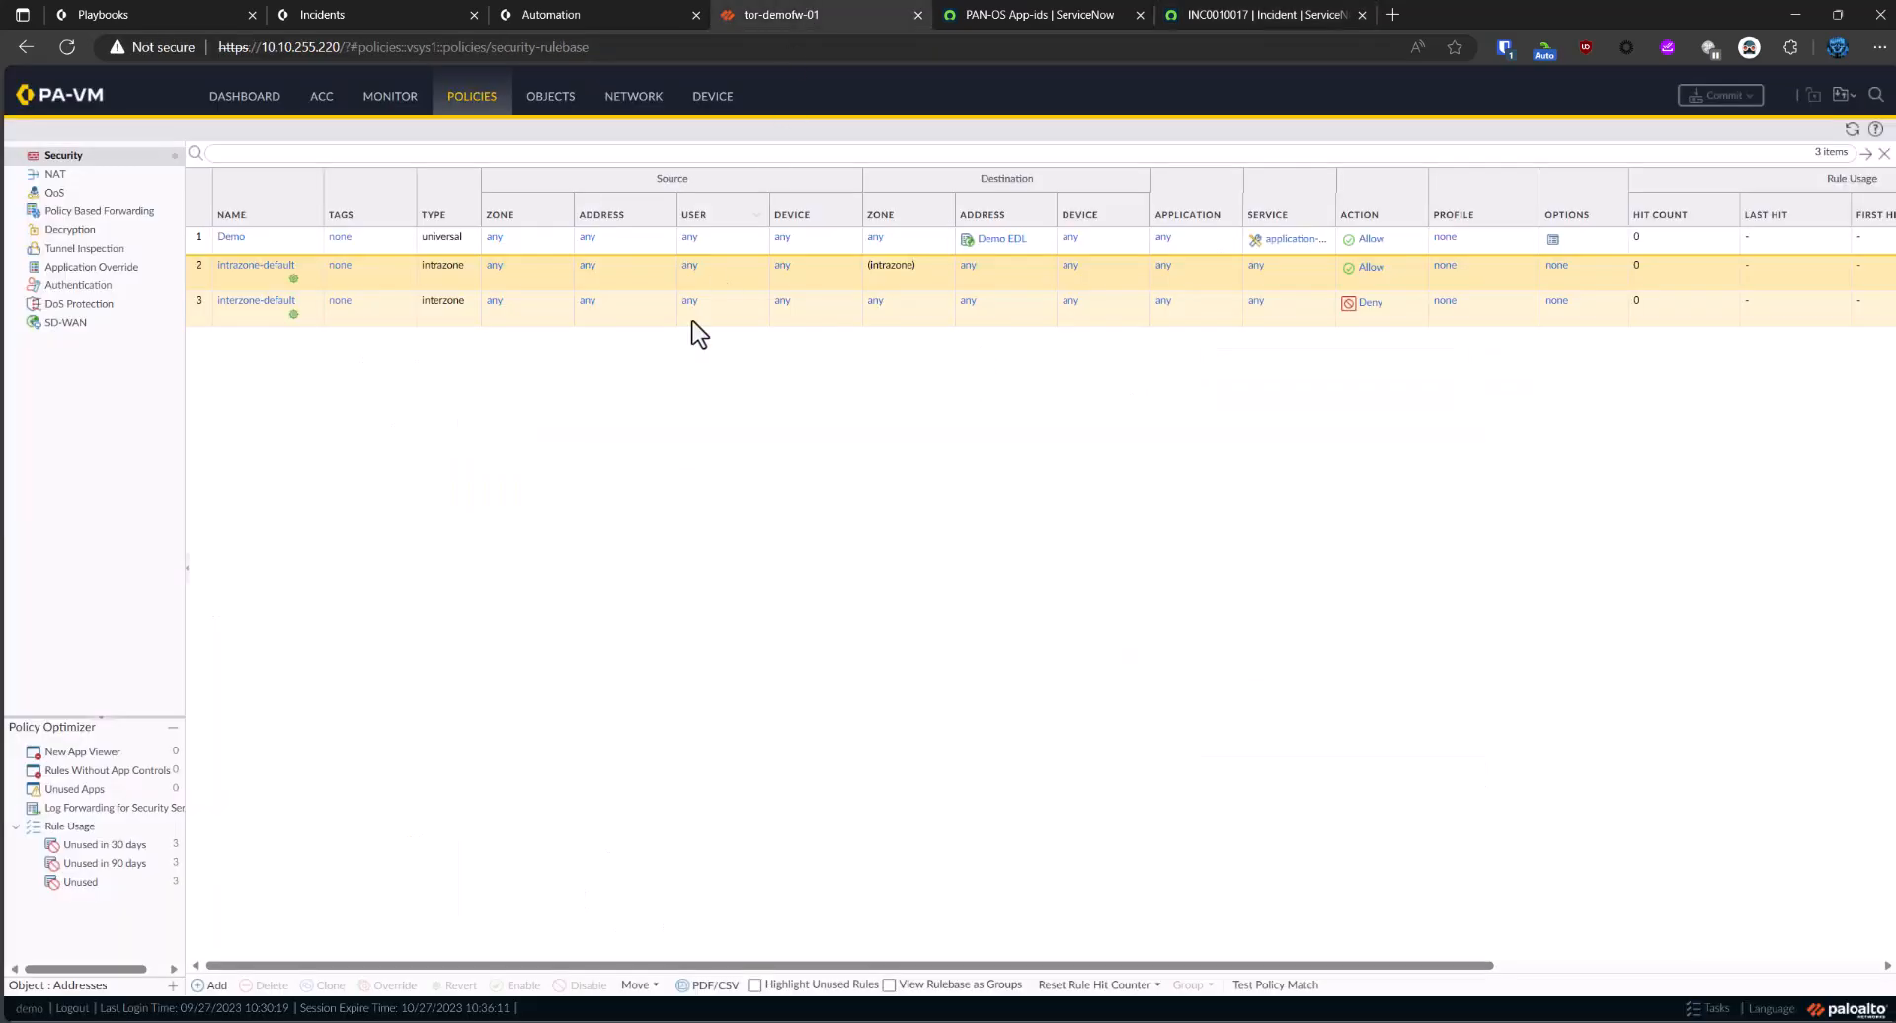
pyautogui.press('F5')
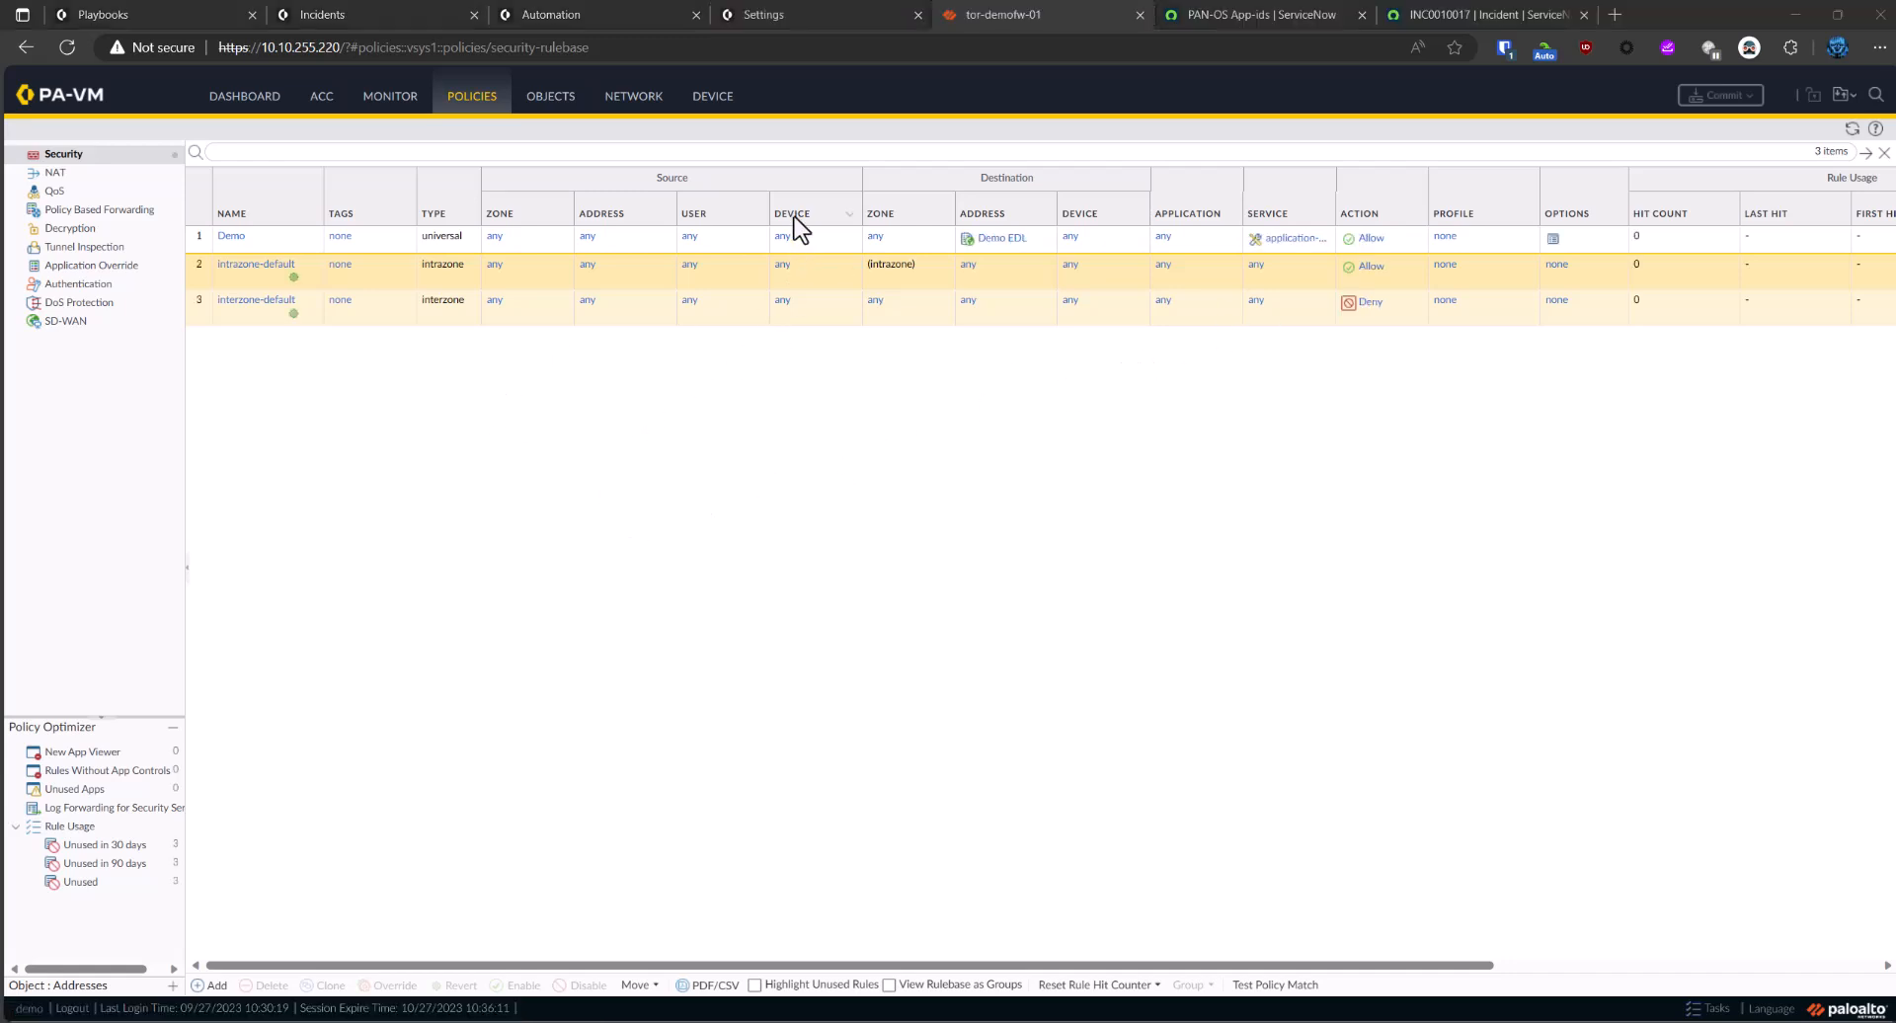
# Switch to the matching ServiceNow incident in XSOAR and view the start of the Demo - PPSM playbook in its work plan.
pyautogui.click(346, 14)
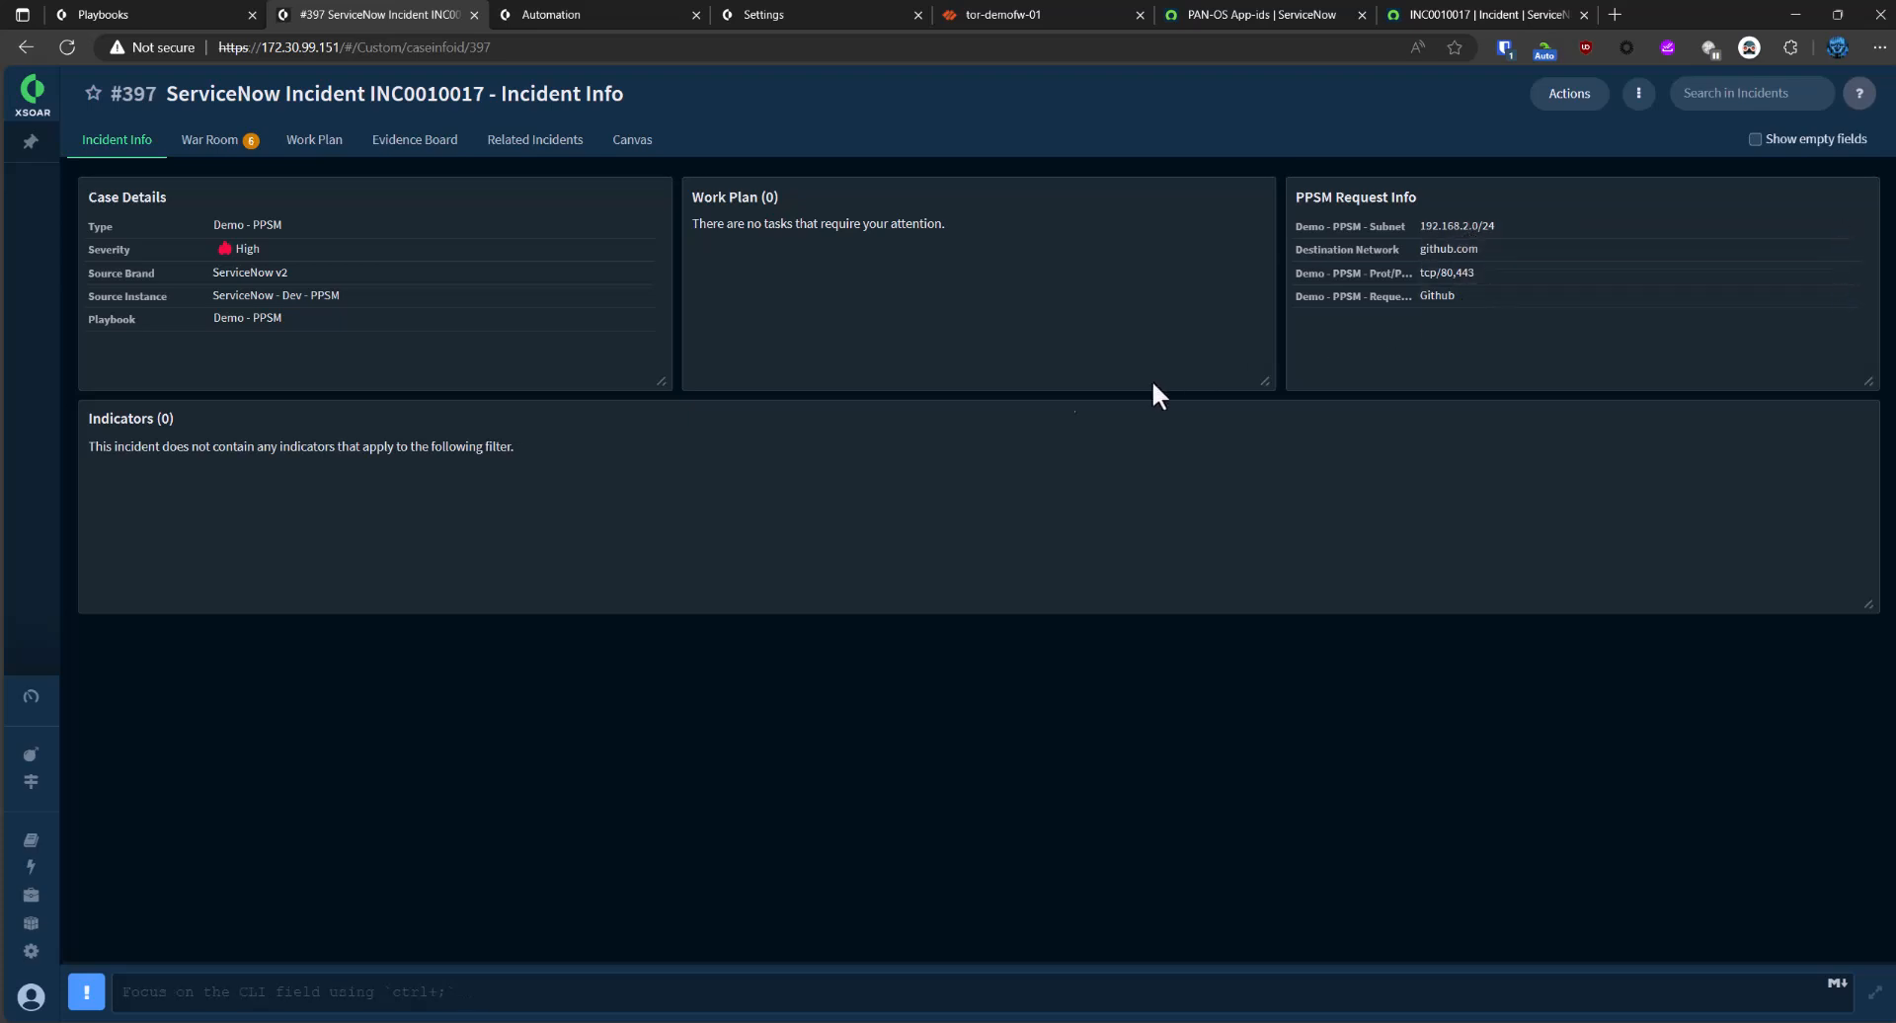
pyautogui.click(317, 158)
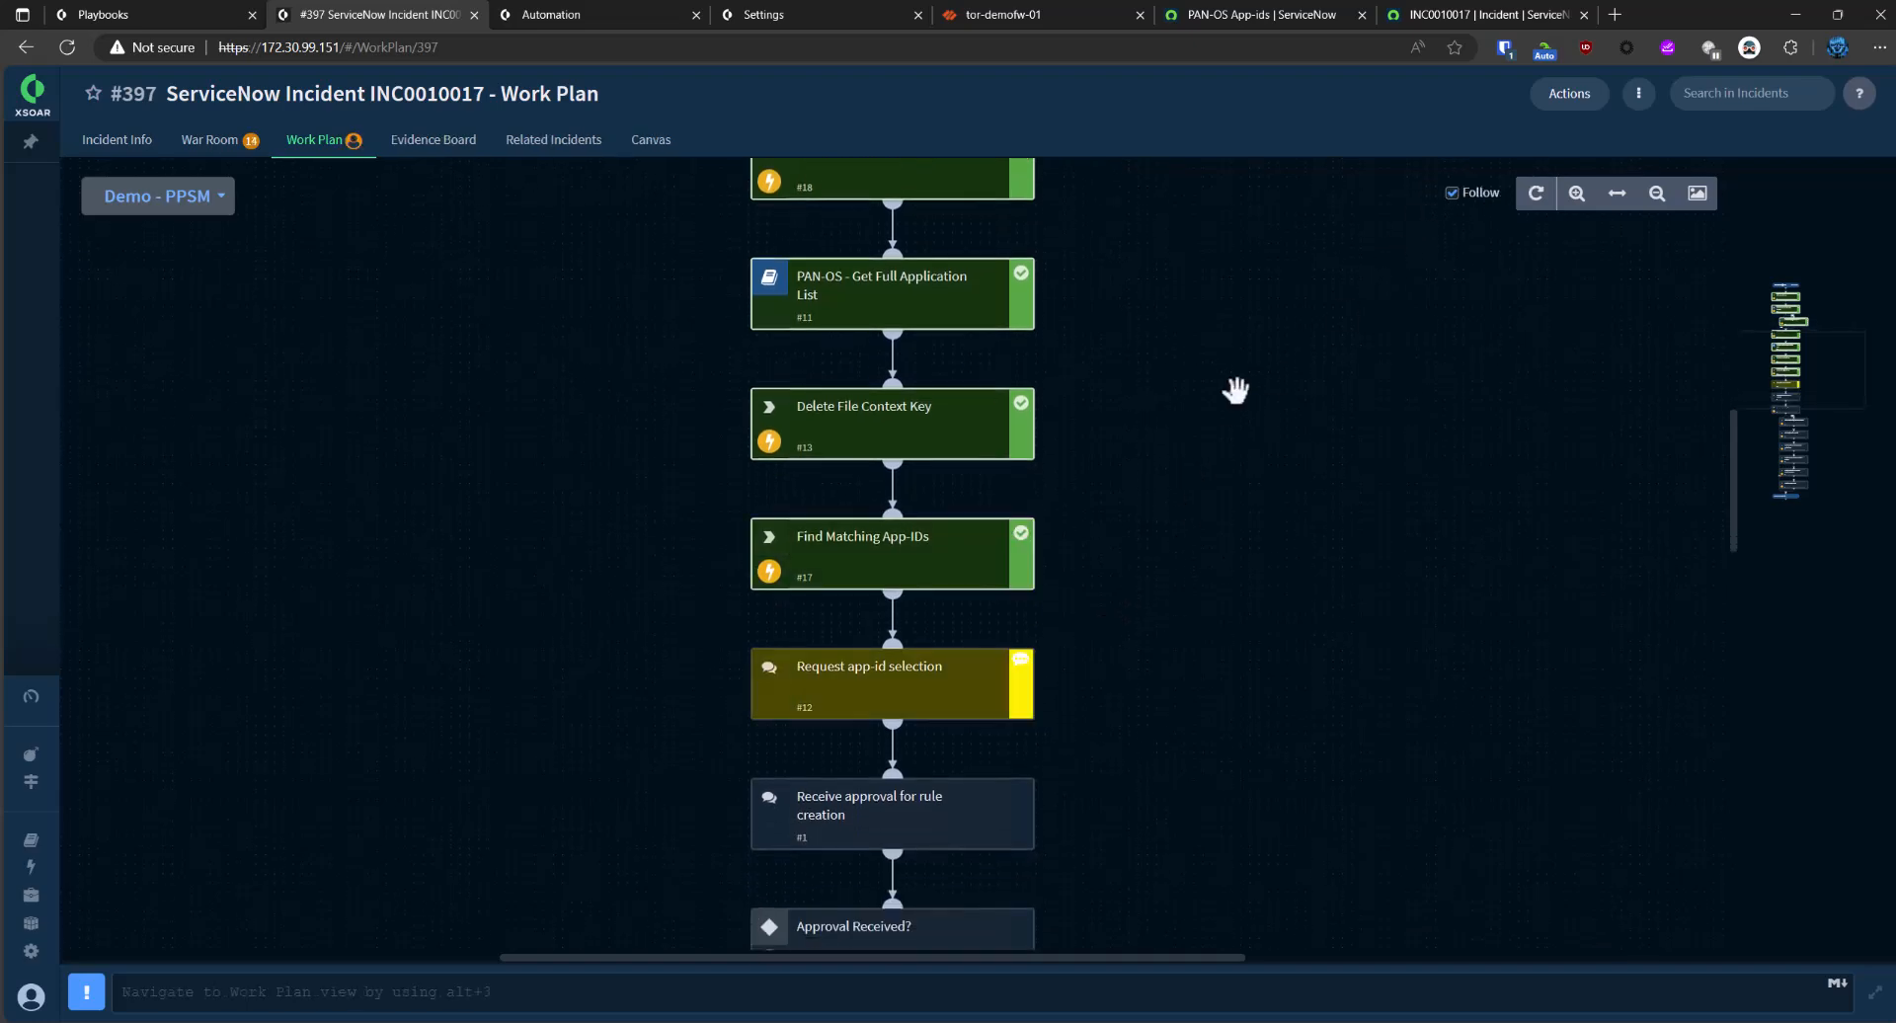
pyautogui.moveTo(1211, 664); pyautogui.dragTo(1203, 885)
pyautogui.moveTo(1194, 483); pyautogui.dragTo(1189, 697)
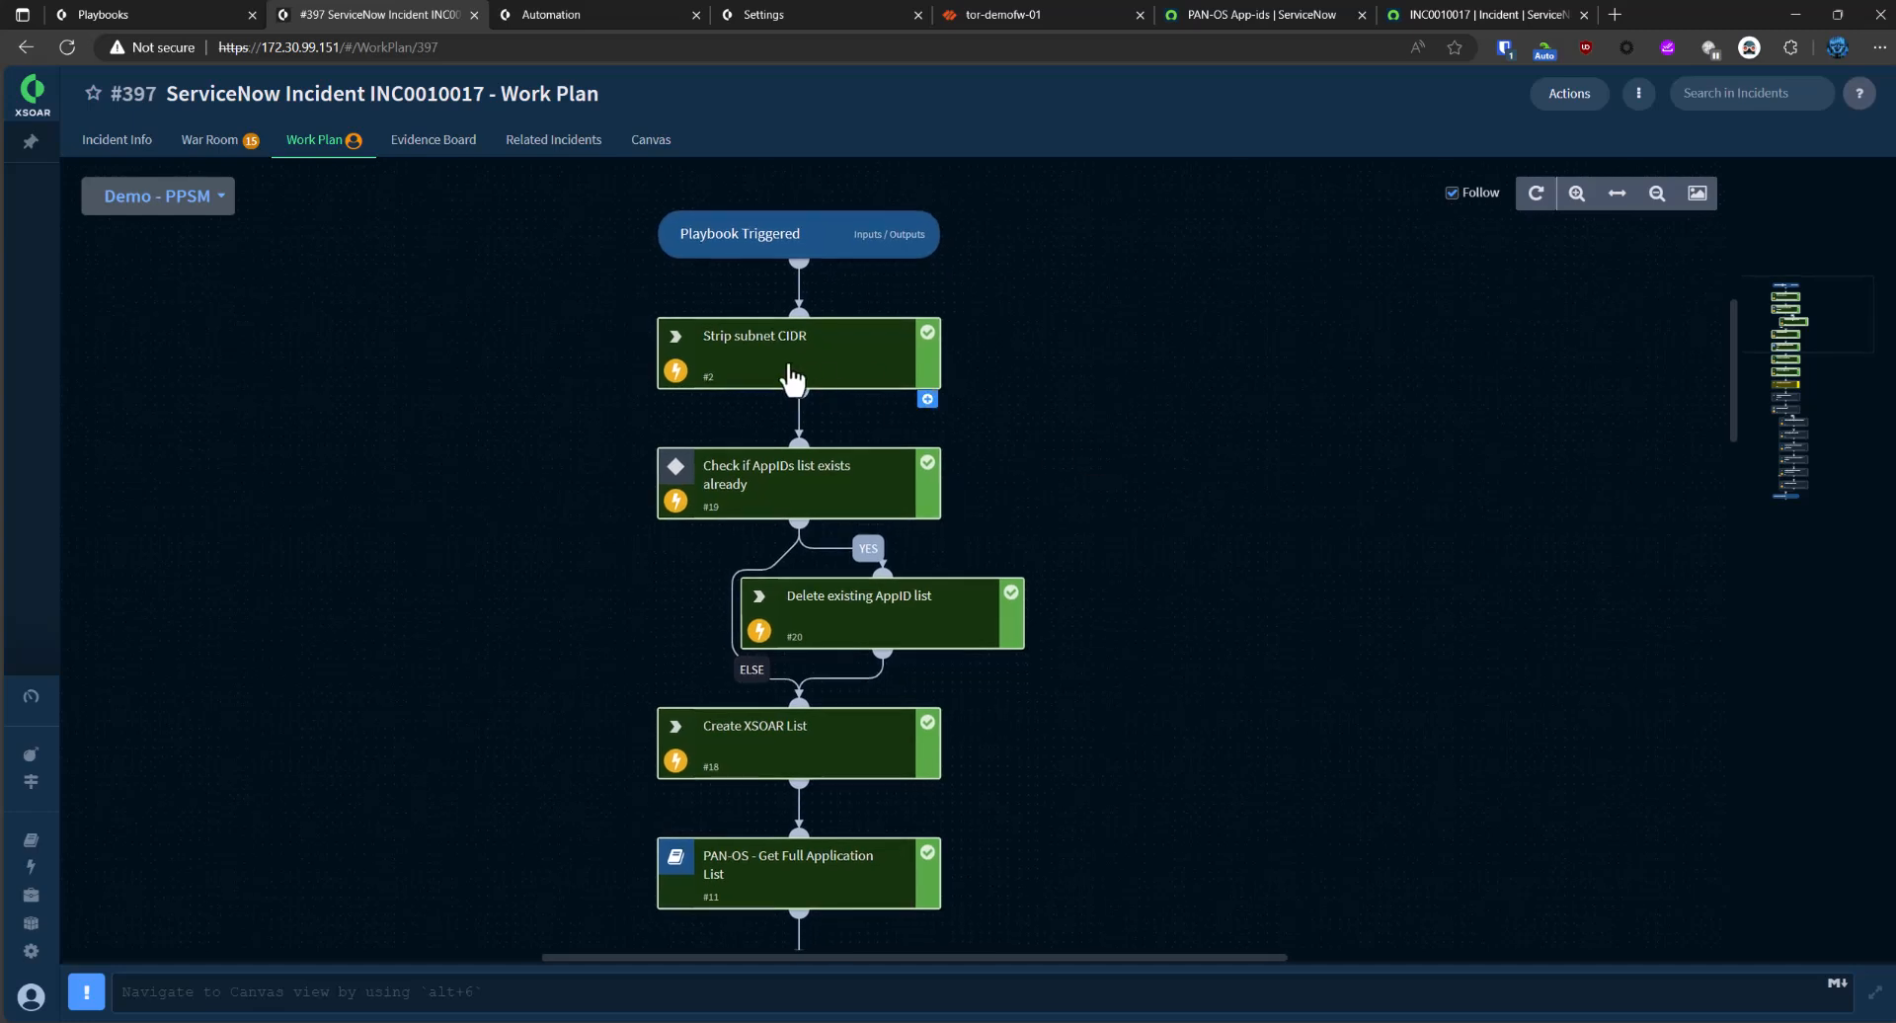
# Show the incident's context data and examine the playbook tasks from Strip subnet CIDR through Request app-id selection.
pyautogui.click(1639, 99)
pyautogui.click(1592, 248)
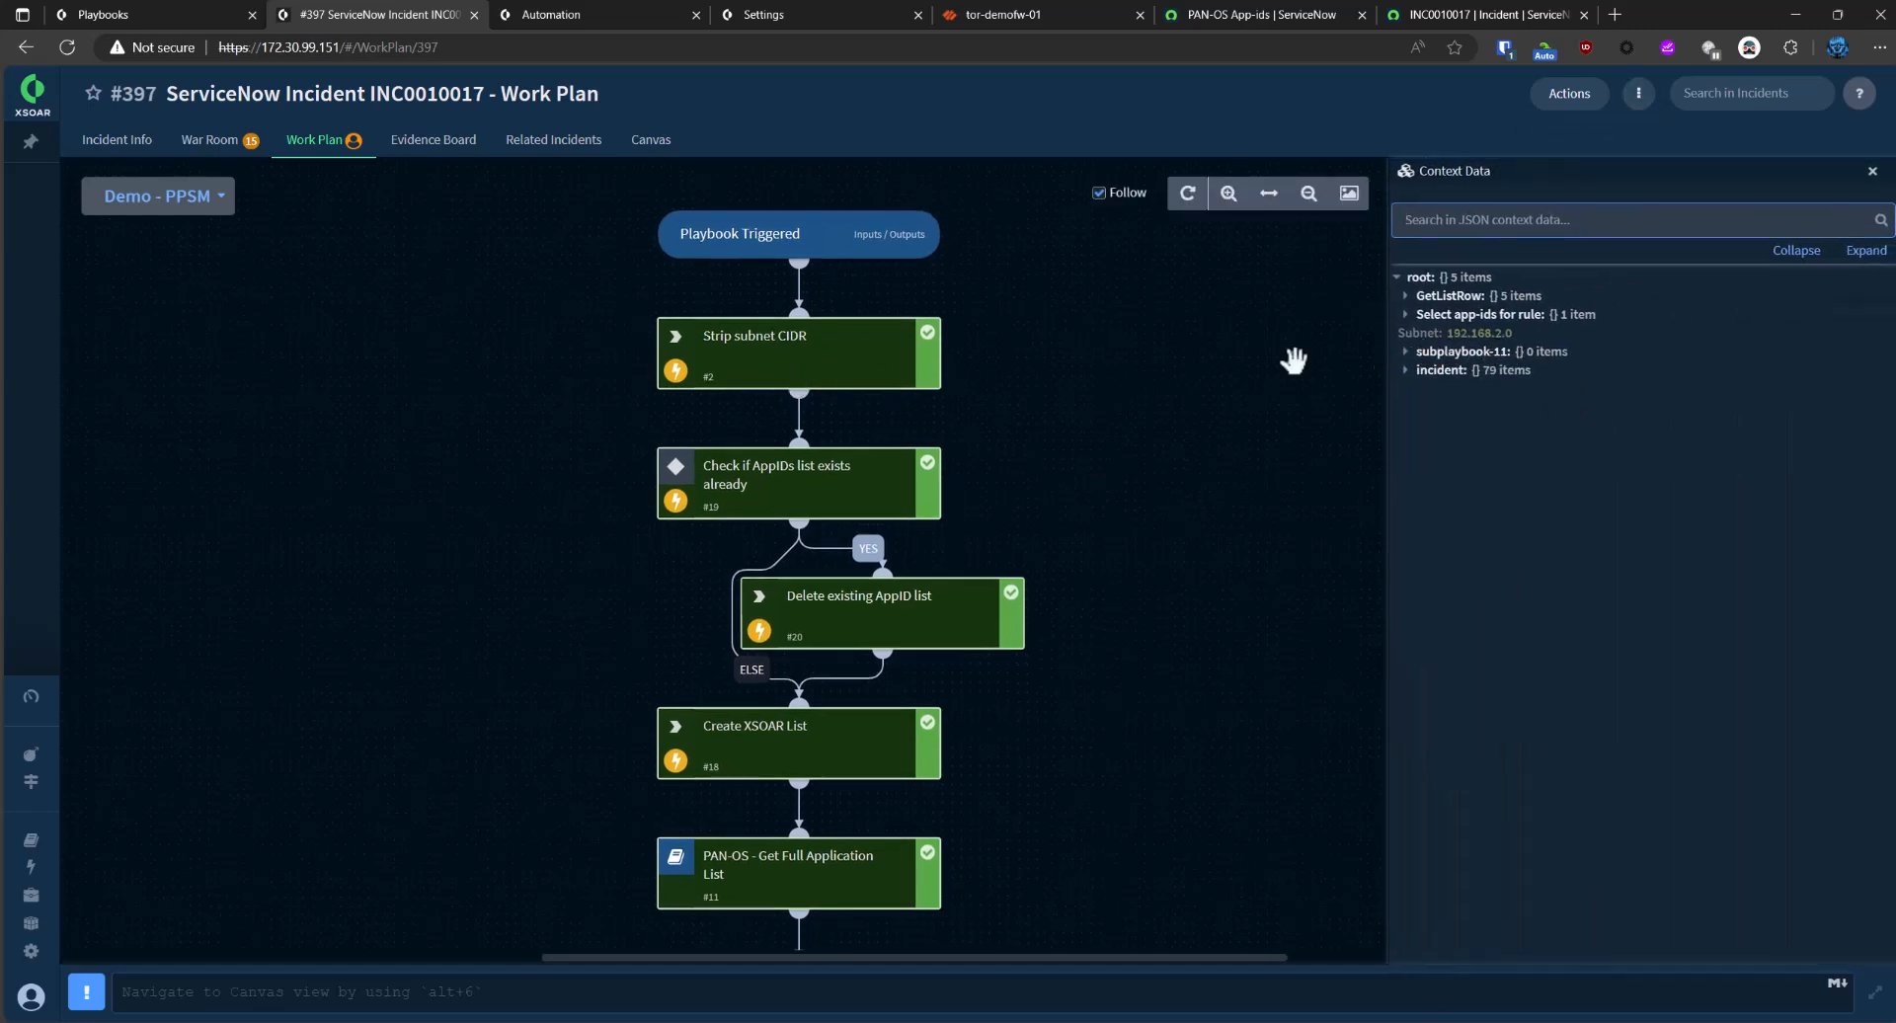
pyautogui.moveTo(1135, 643); pyautogui.dragTo(1119, 581)
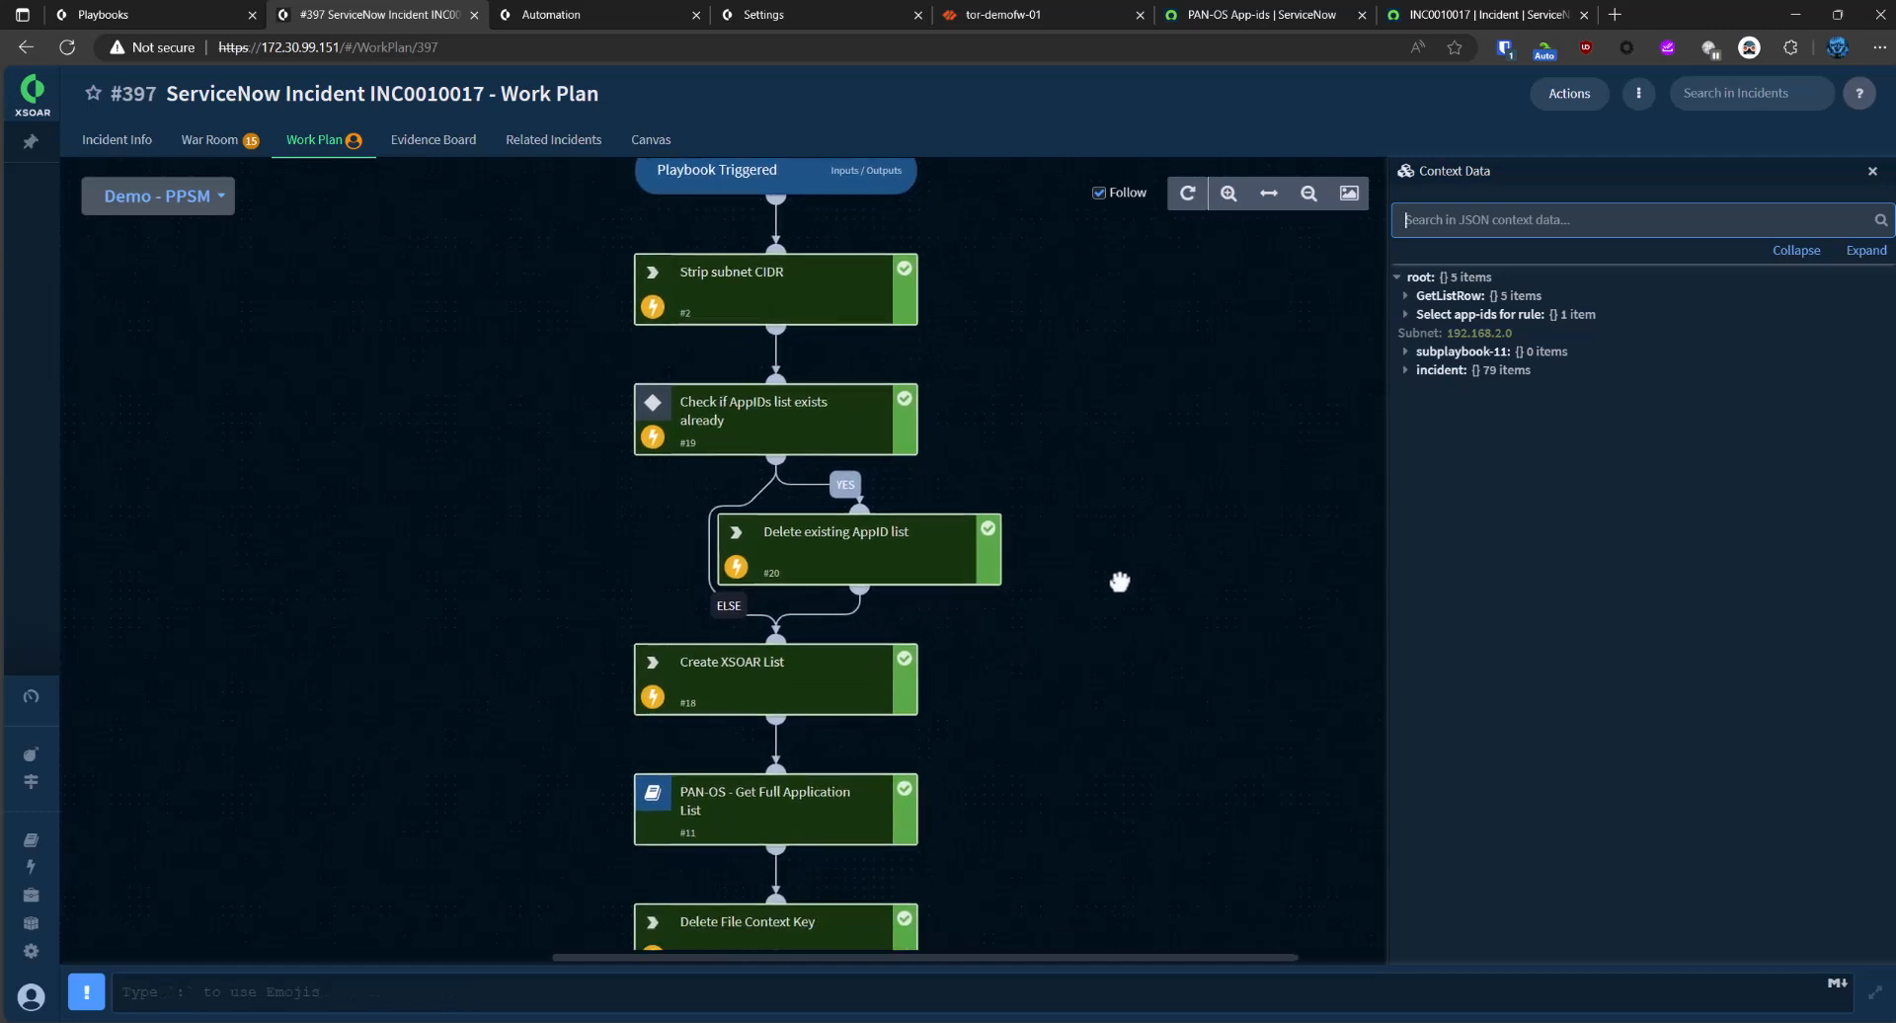
pyautogui.scroll(-1, 1187, 691)
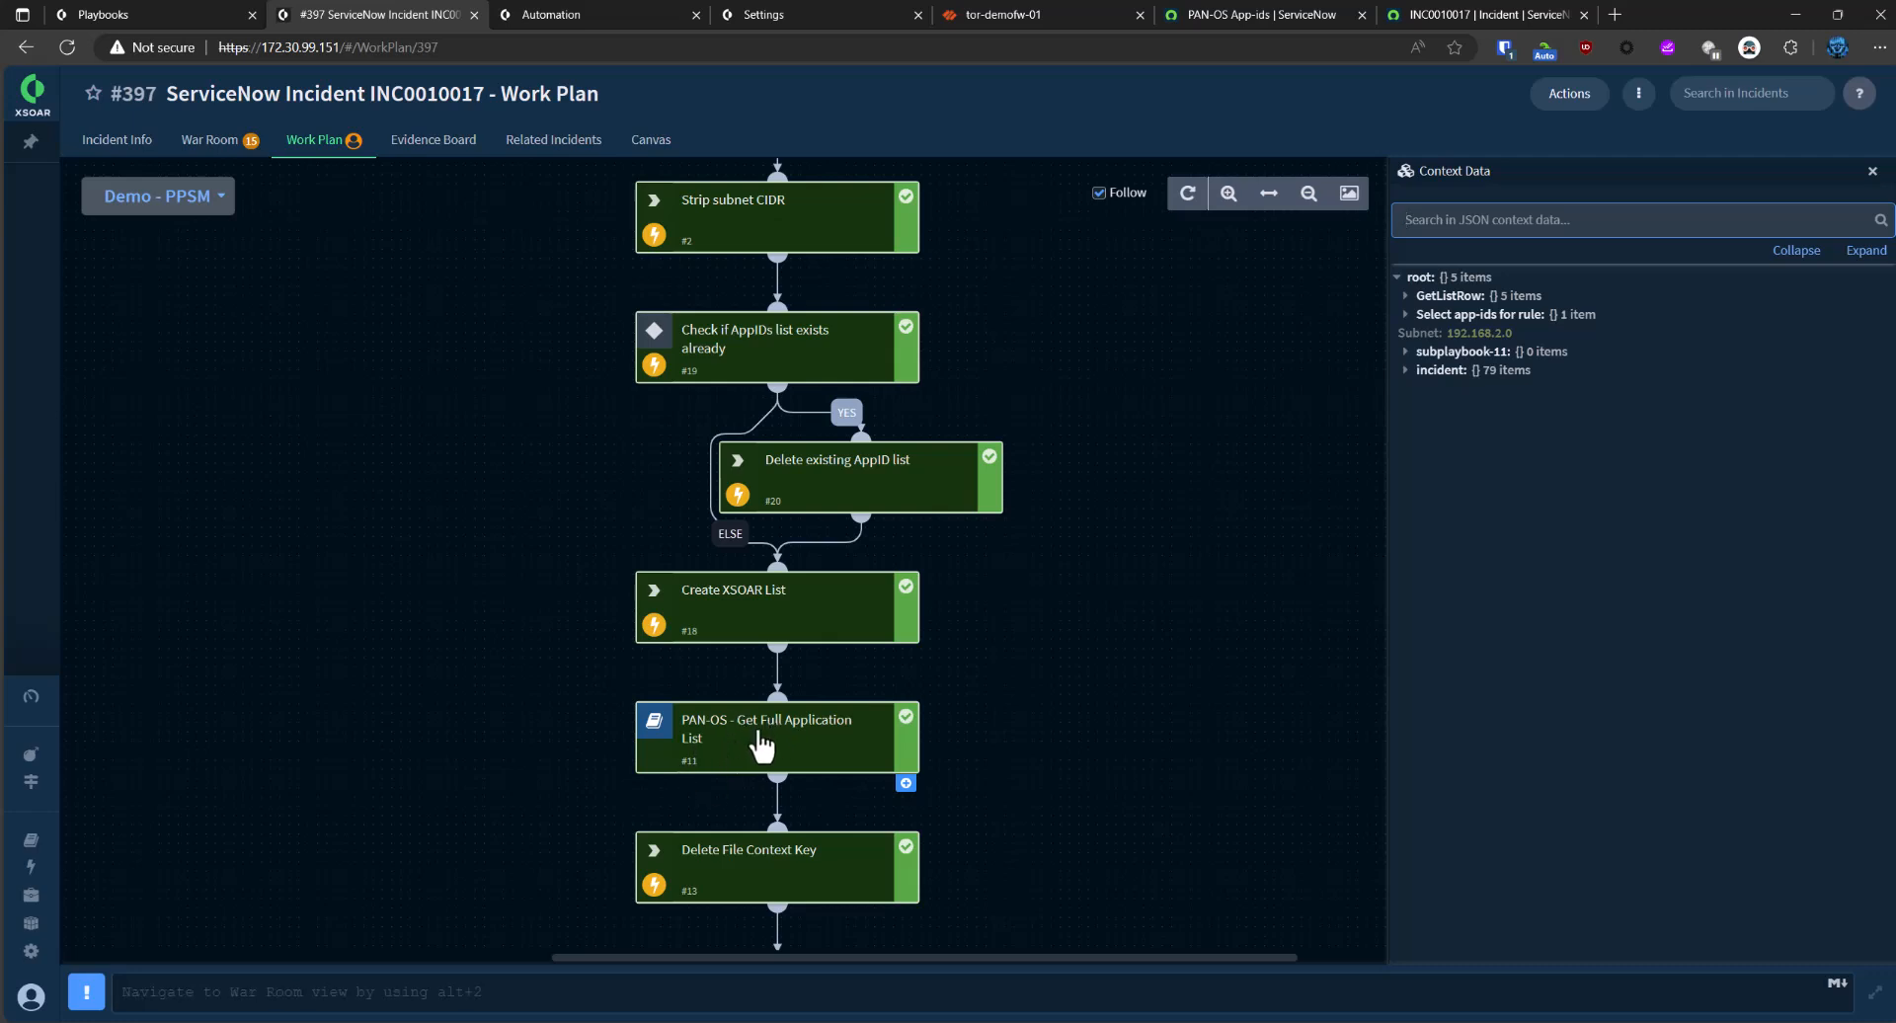
pyautogui.moveTo(1225, 835); pyautogui.dragTo(1202, 532)
pyautogui.moveTo(1095, 933); pyautogui.dragTo(1132, 736)
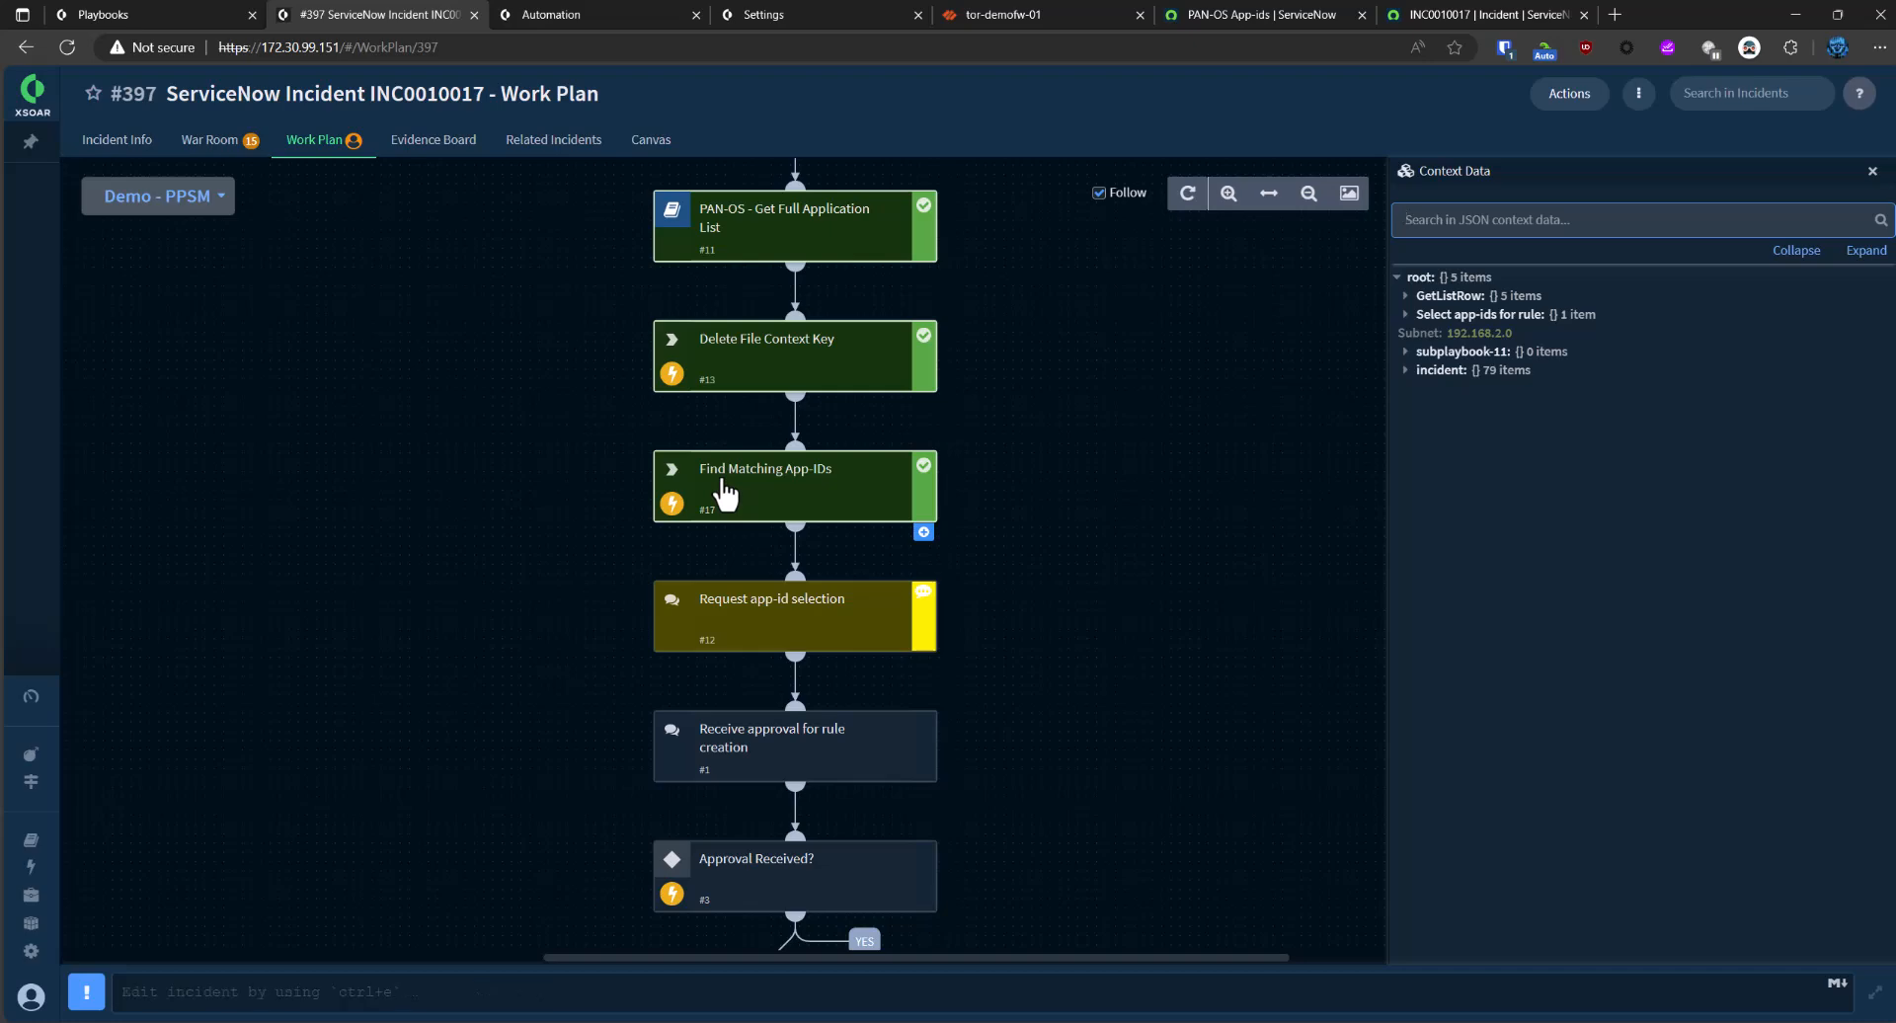
# Recheck the requested protocol and ports in the ServiceNow incident's description, then return to the XSOAR work plan.
pyautogui.hotkey('ctrl', '9')
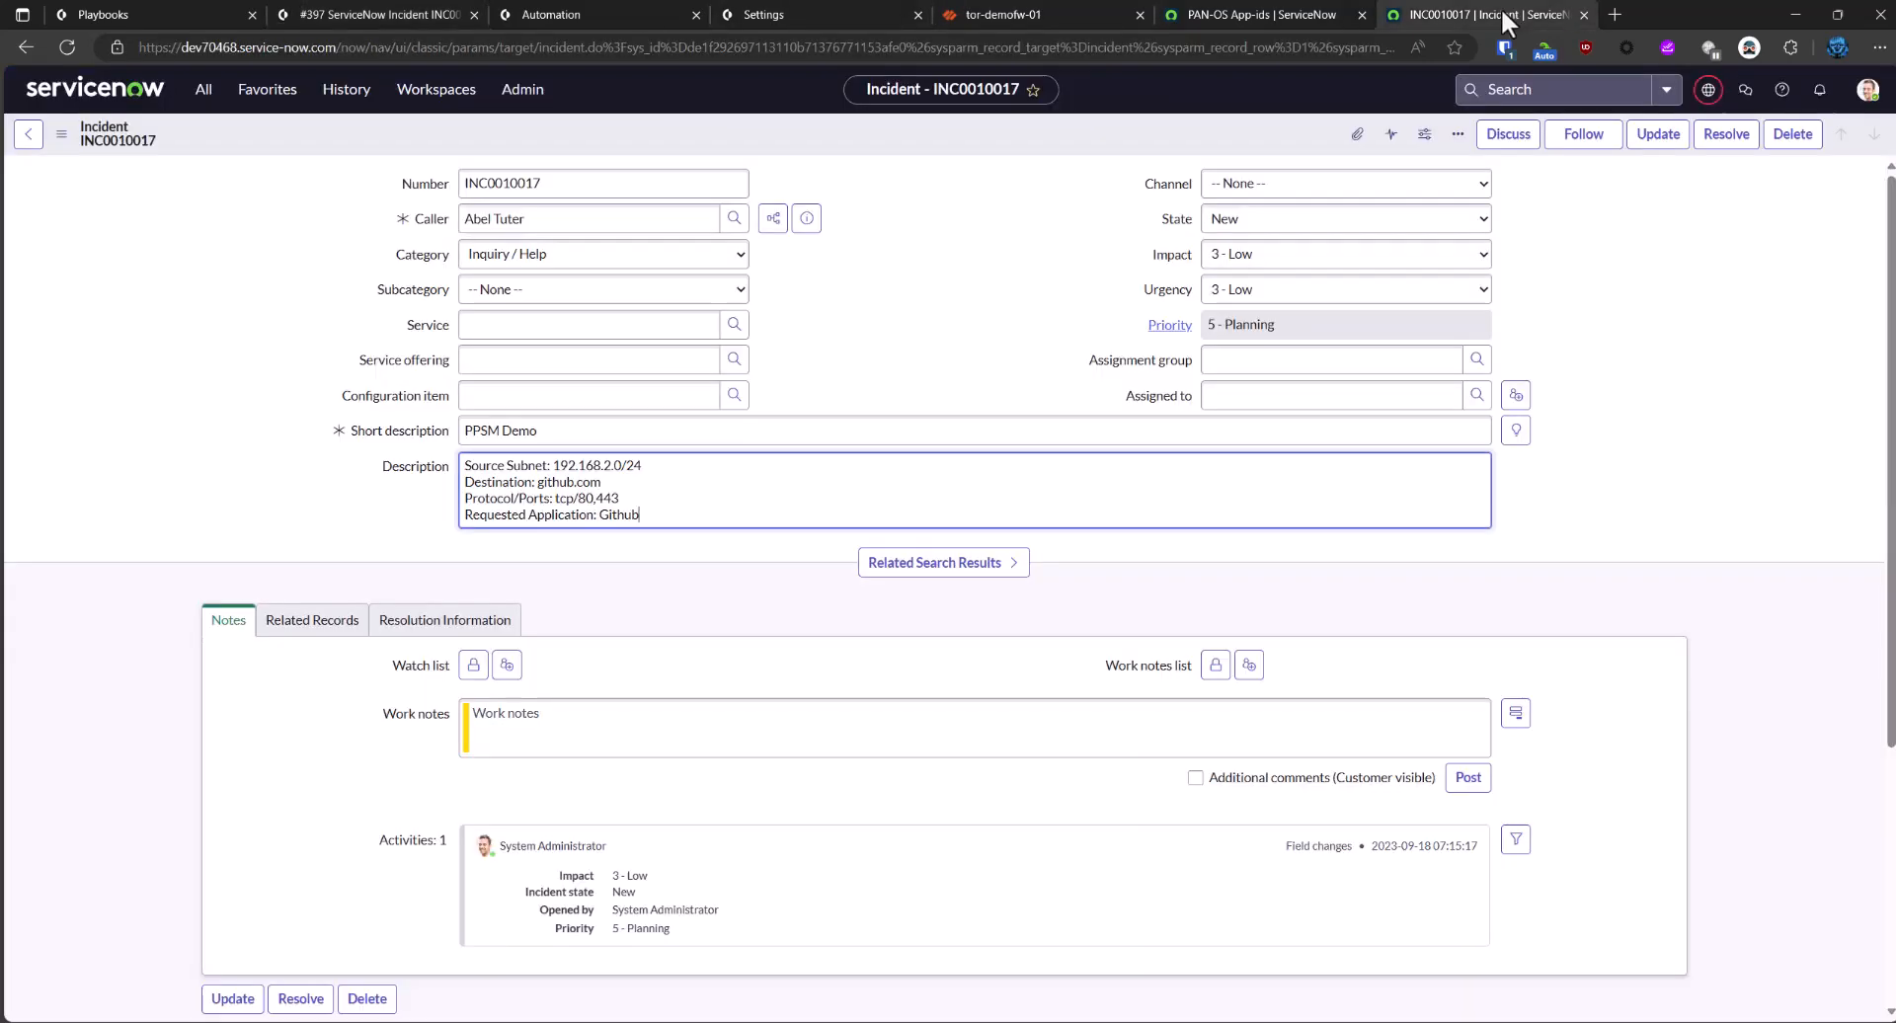
pyautogui.moveTo(619, 498); pyautogui.dragTo(551, 506)
pyautogui.click(529, 12)
pyautogui.click(400, 14)
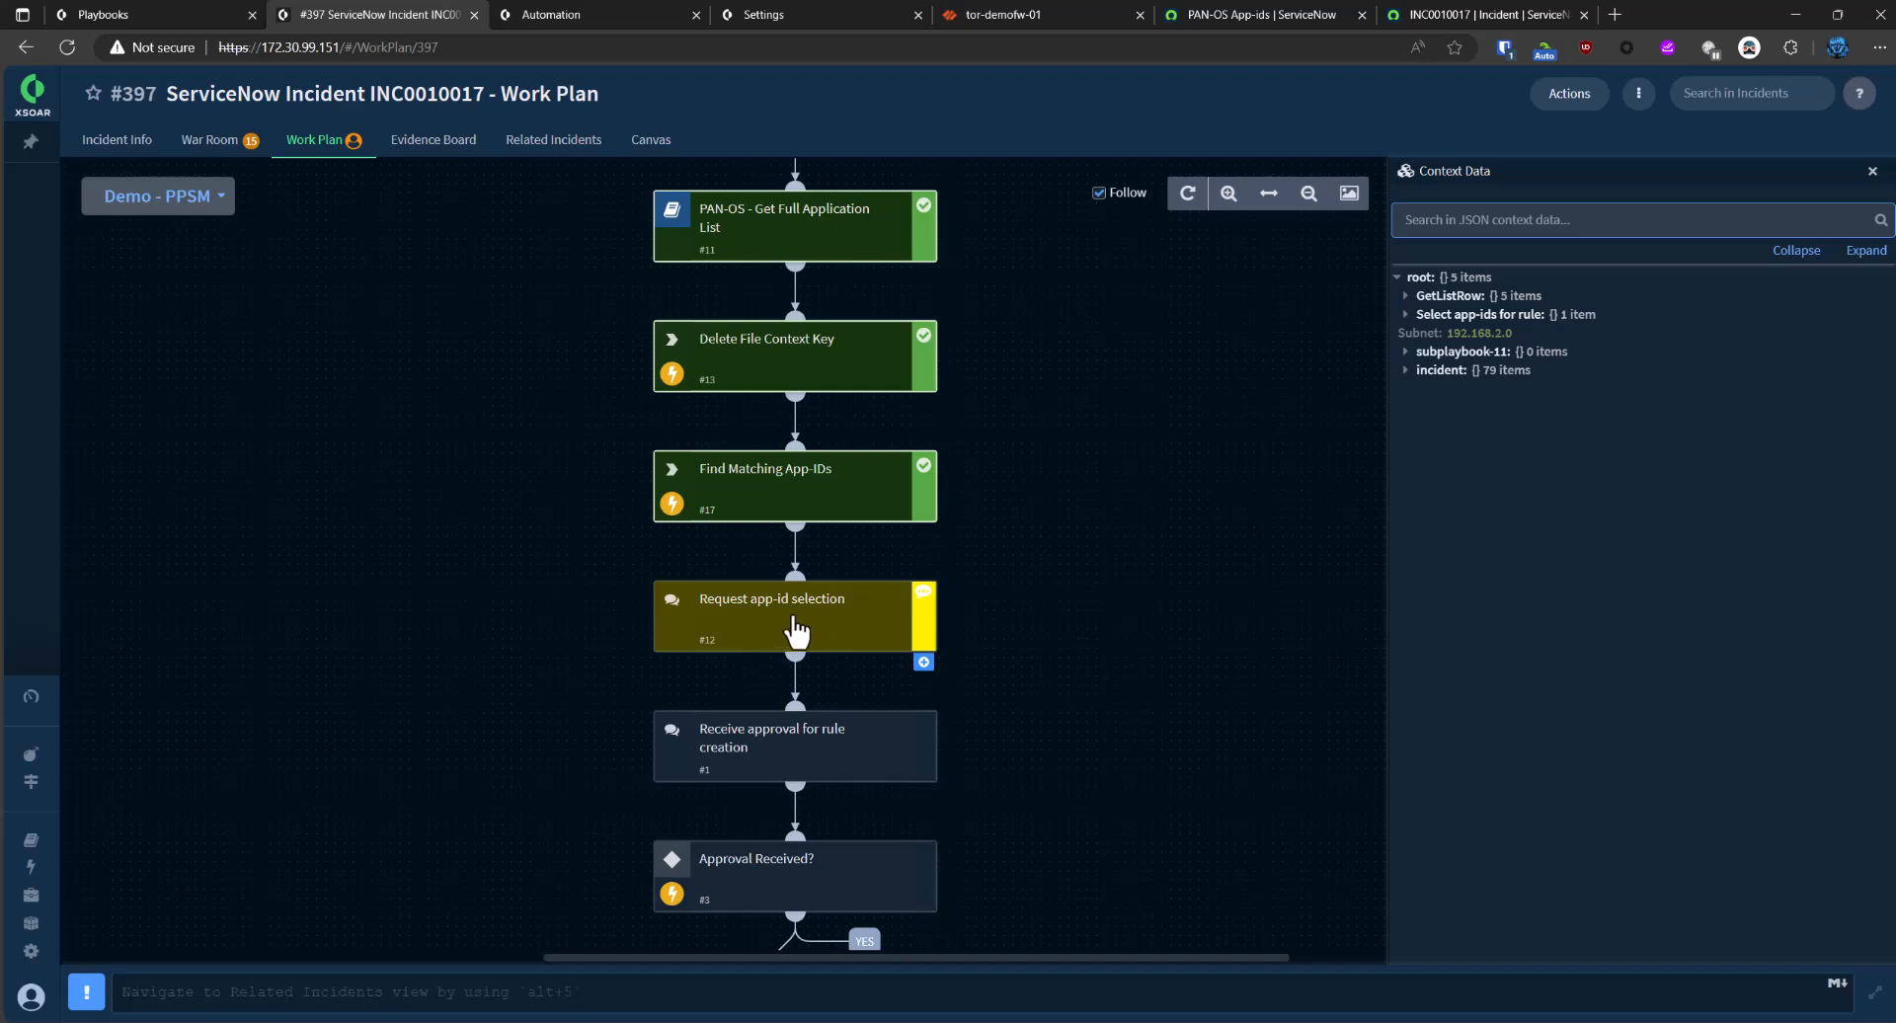
# Complete Request app-id selection with adobe-online-office, airtable-base, airtable-posting, airtable-sharing, airwatch, alfresco, amazon-alexa and amazon-cloud-drive-uploading, and submit the answers.
pyautogui.click(796, 632)
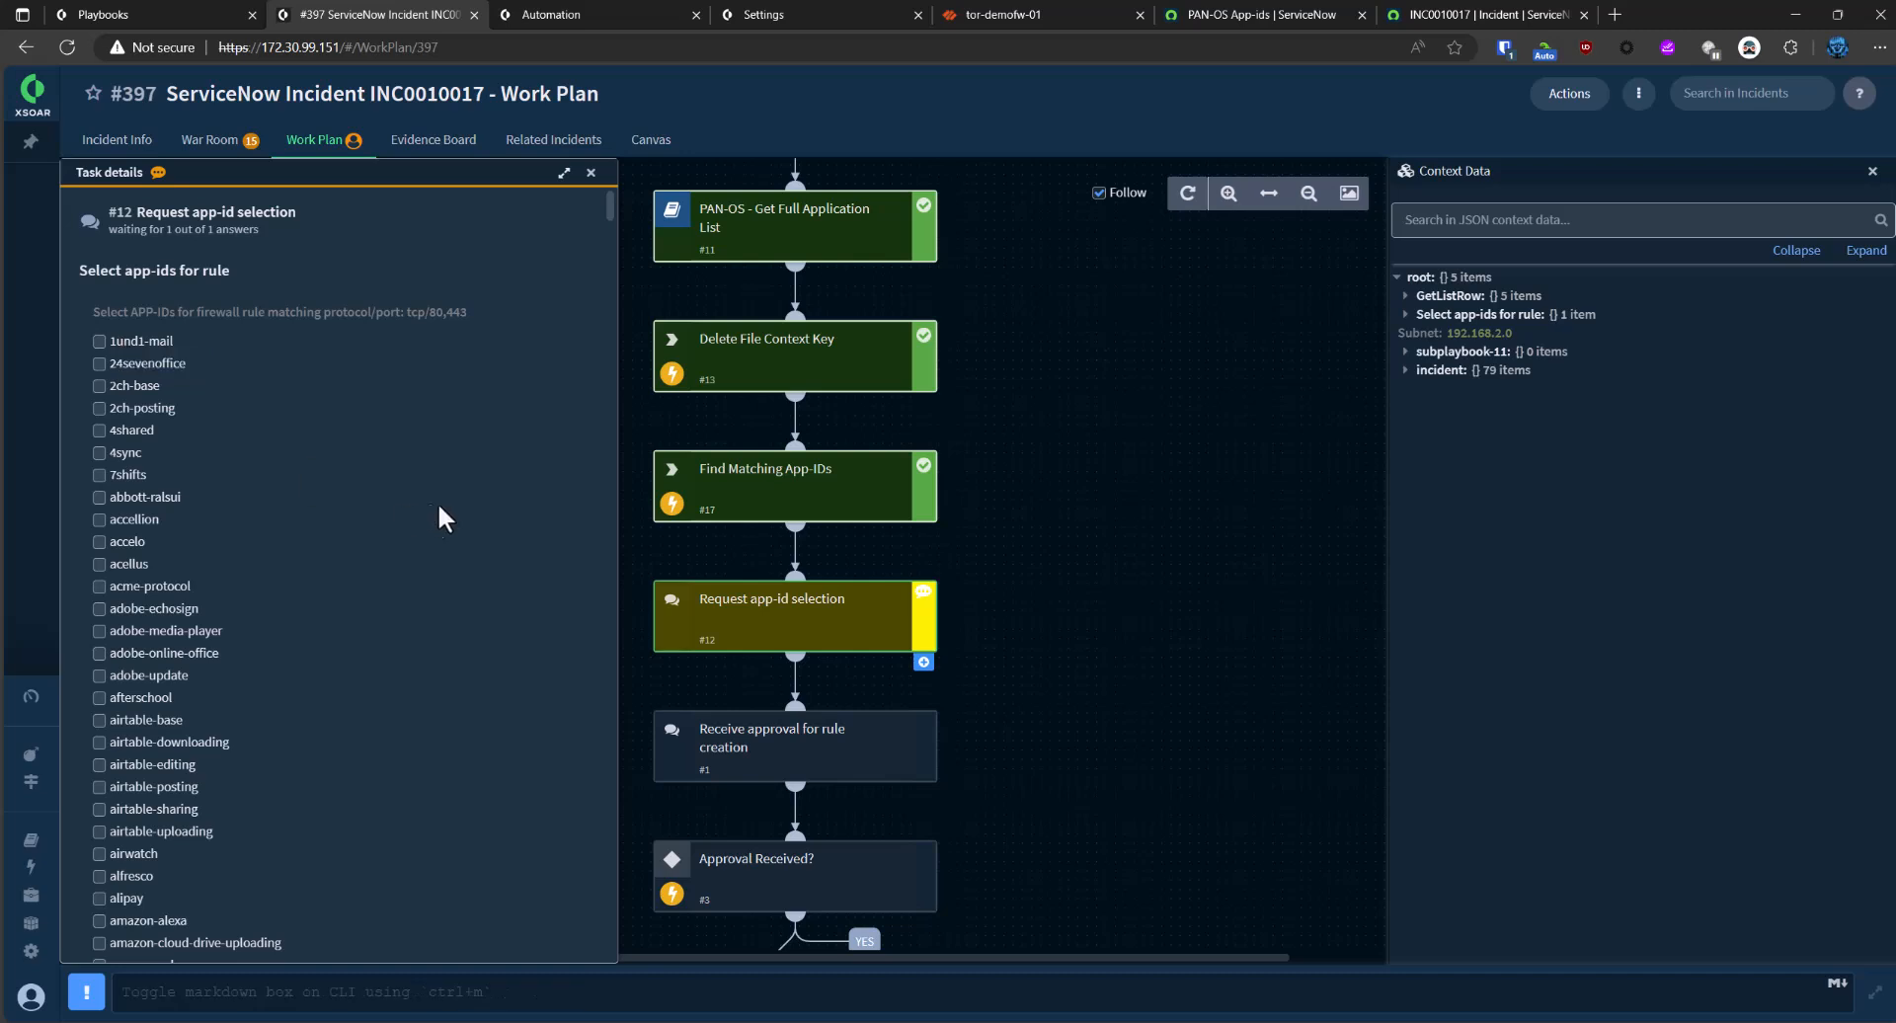
pyautogui.scroll(-1, 405, 516)
pyautogui.click(141, 538)
pyautogui.click(108, 605)
pyautogui.click(114, 671)
pyautogui.click(118, 738)
pyautogui.click(114, 805)
pyautogui.click(116, 827)
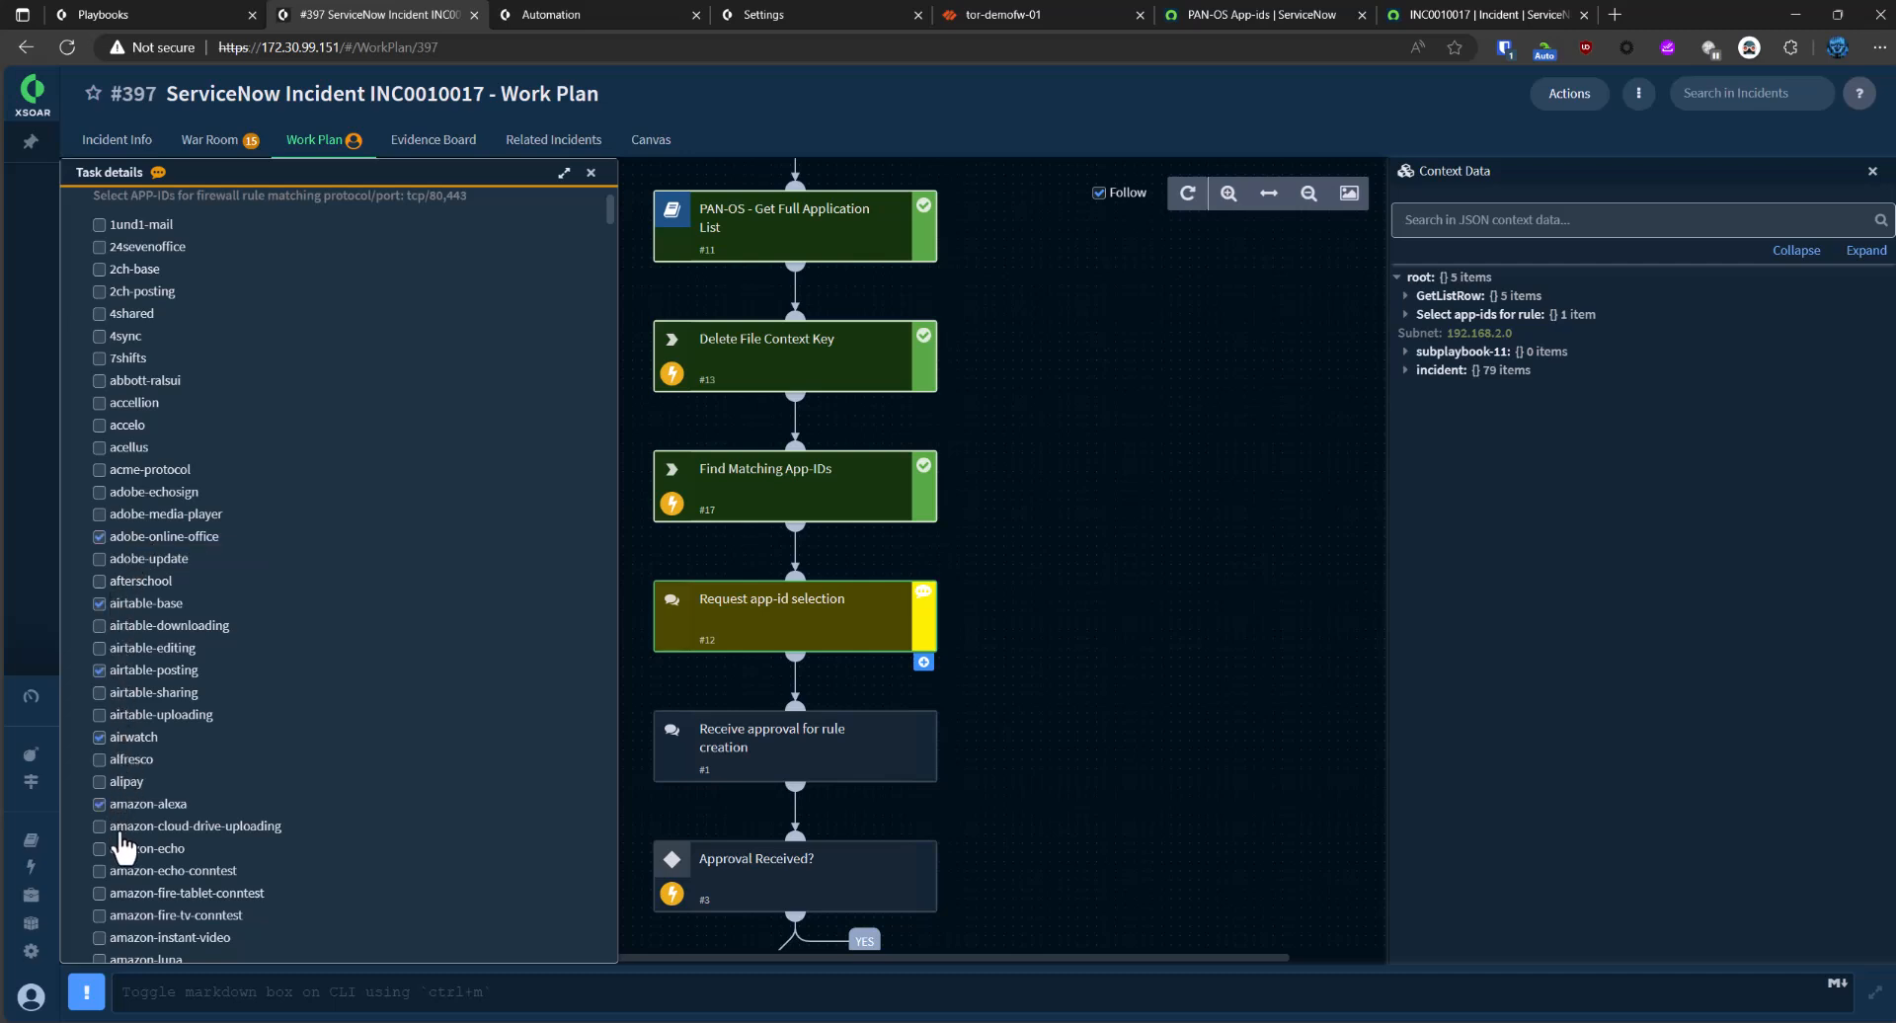
pyautogui.click(133, 760)
pyautogui.click(193, 694)
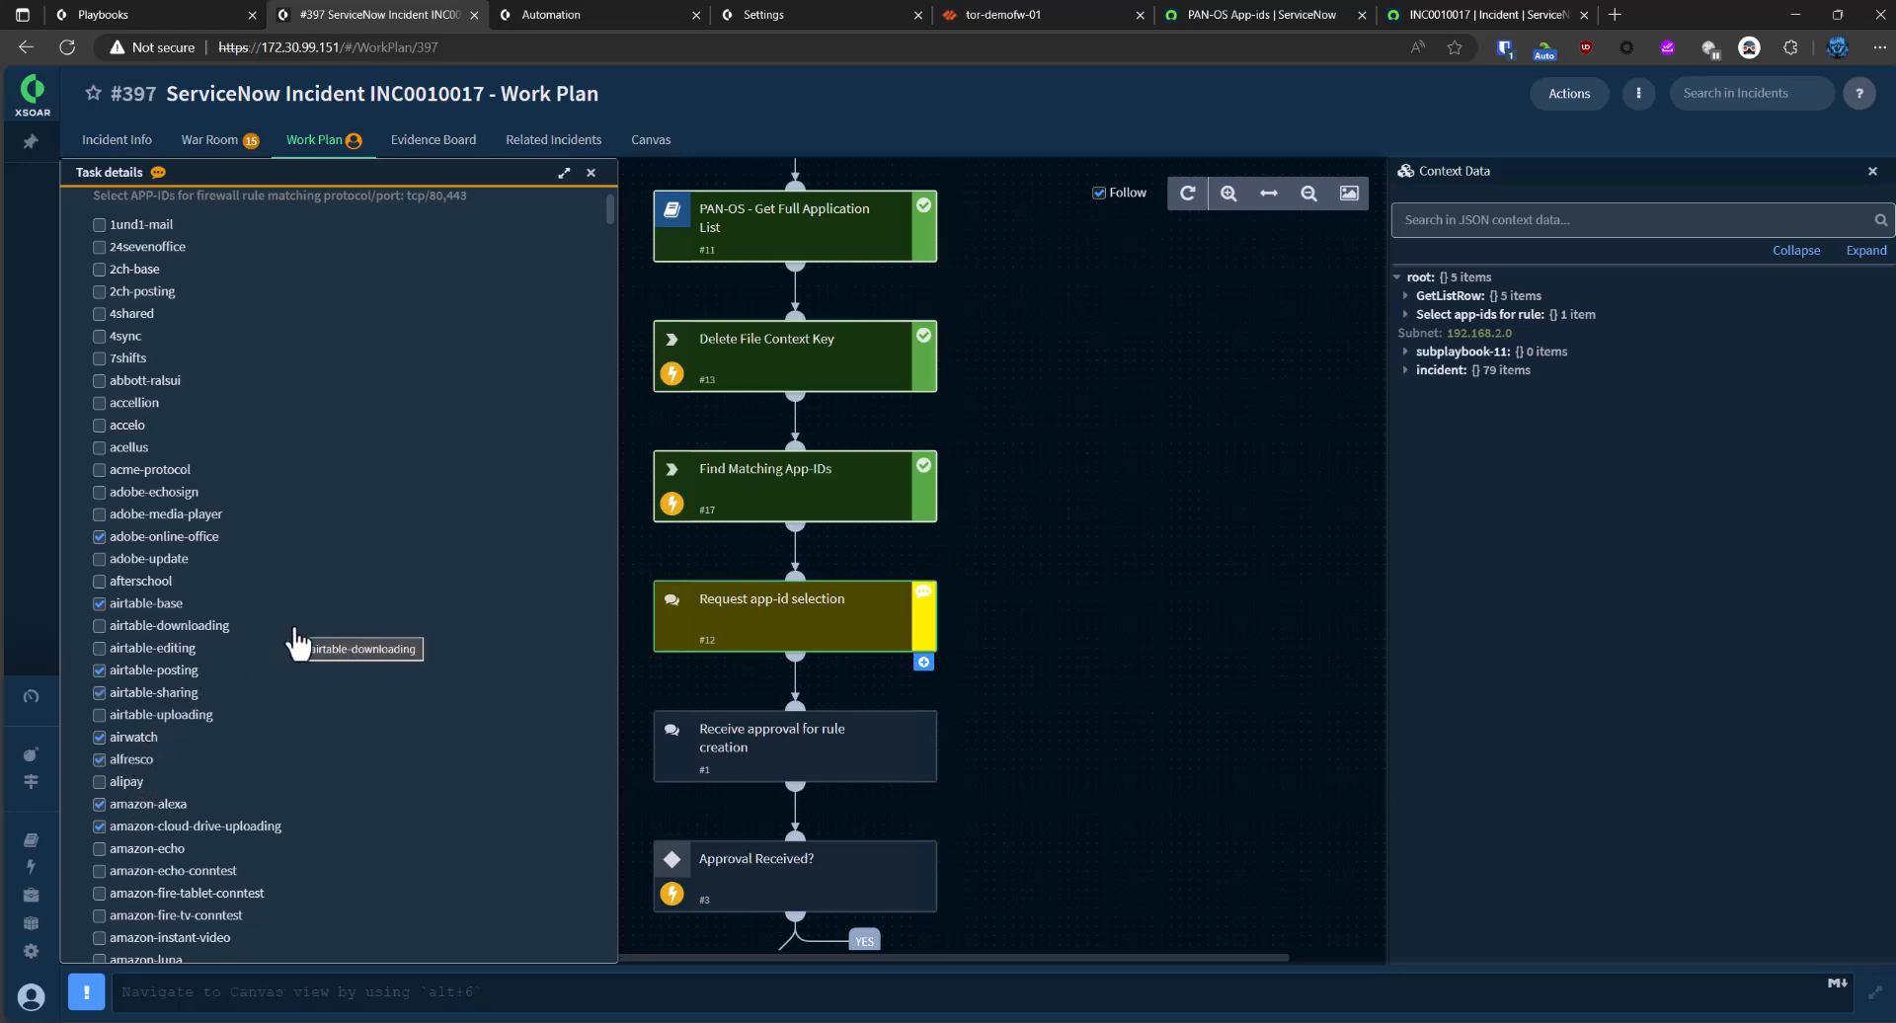
pyautogui.scroll(-20, 316, 632)
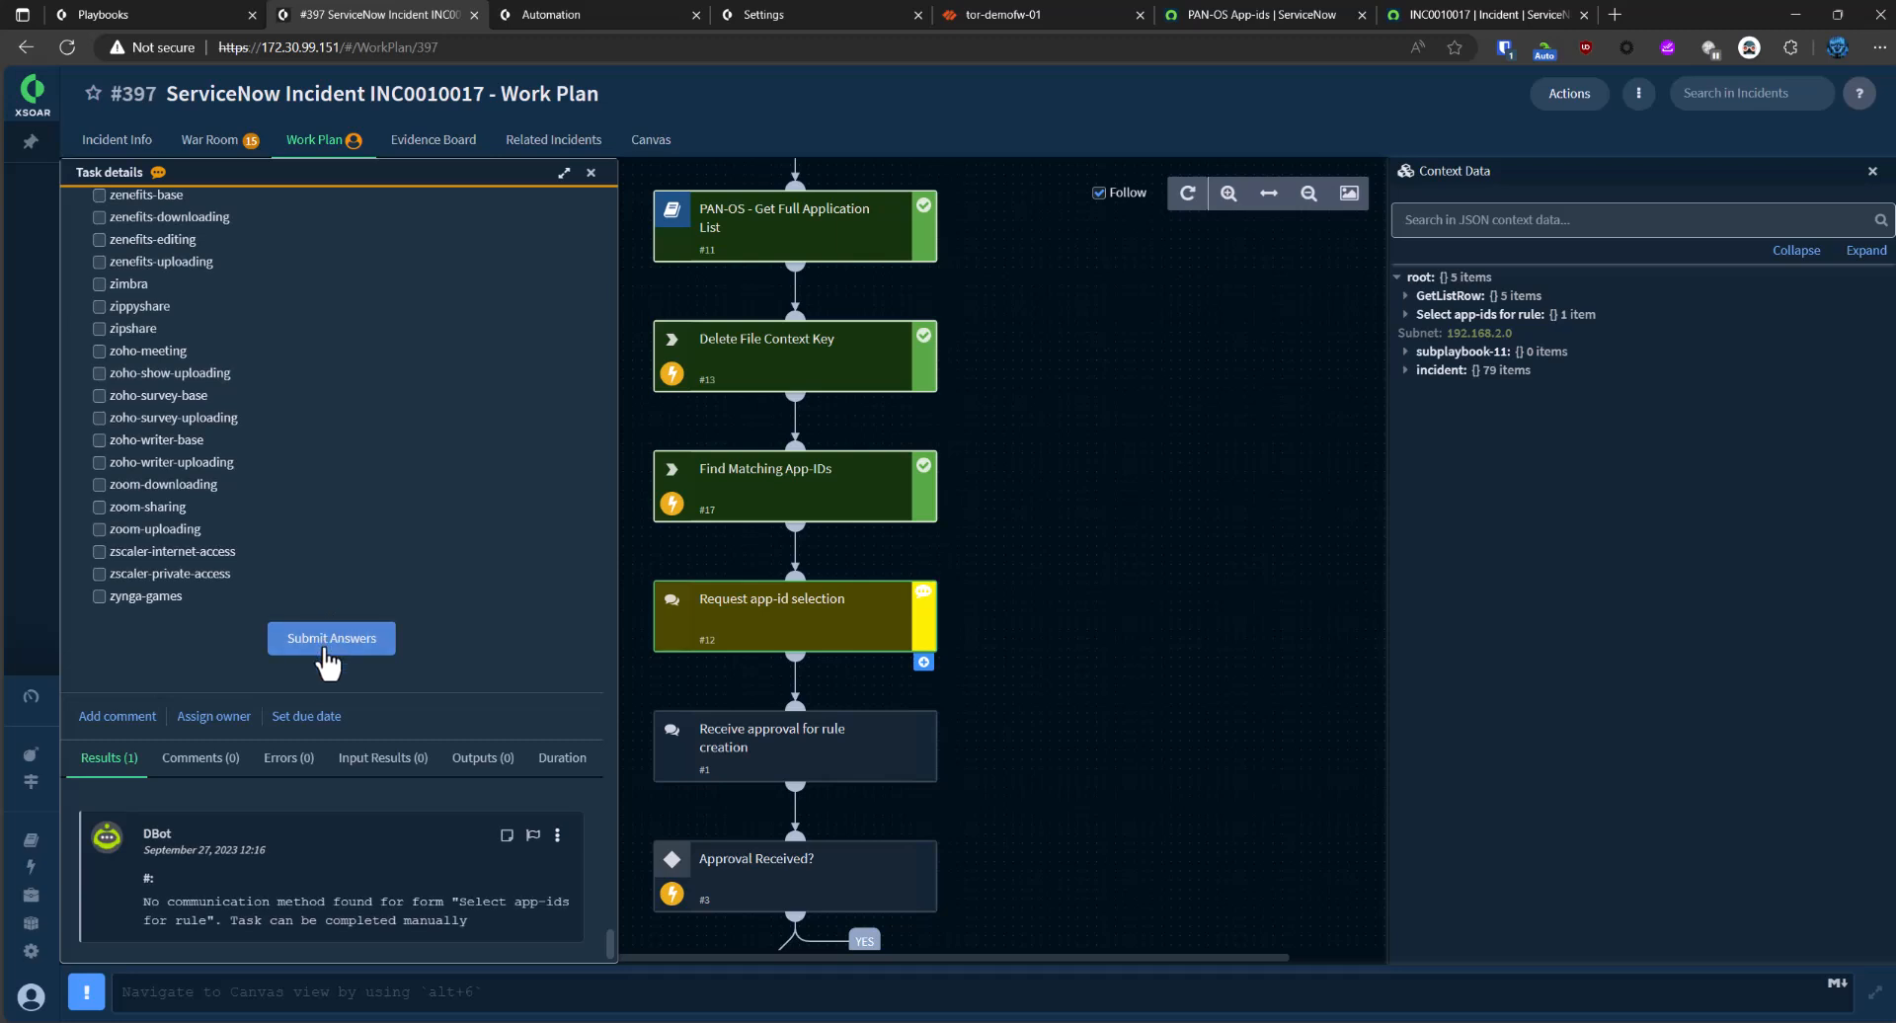
pyautogui.click(324, 655)
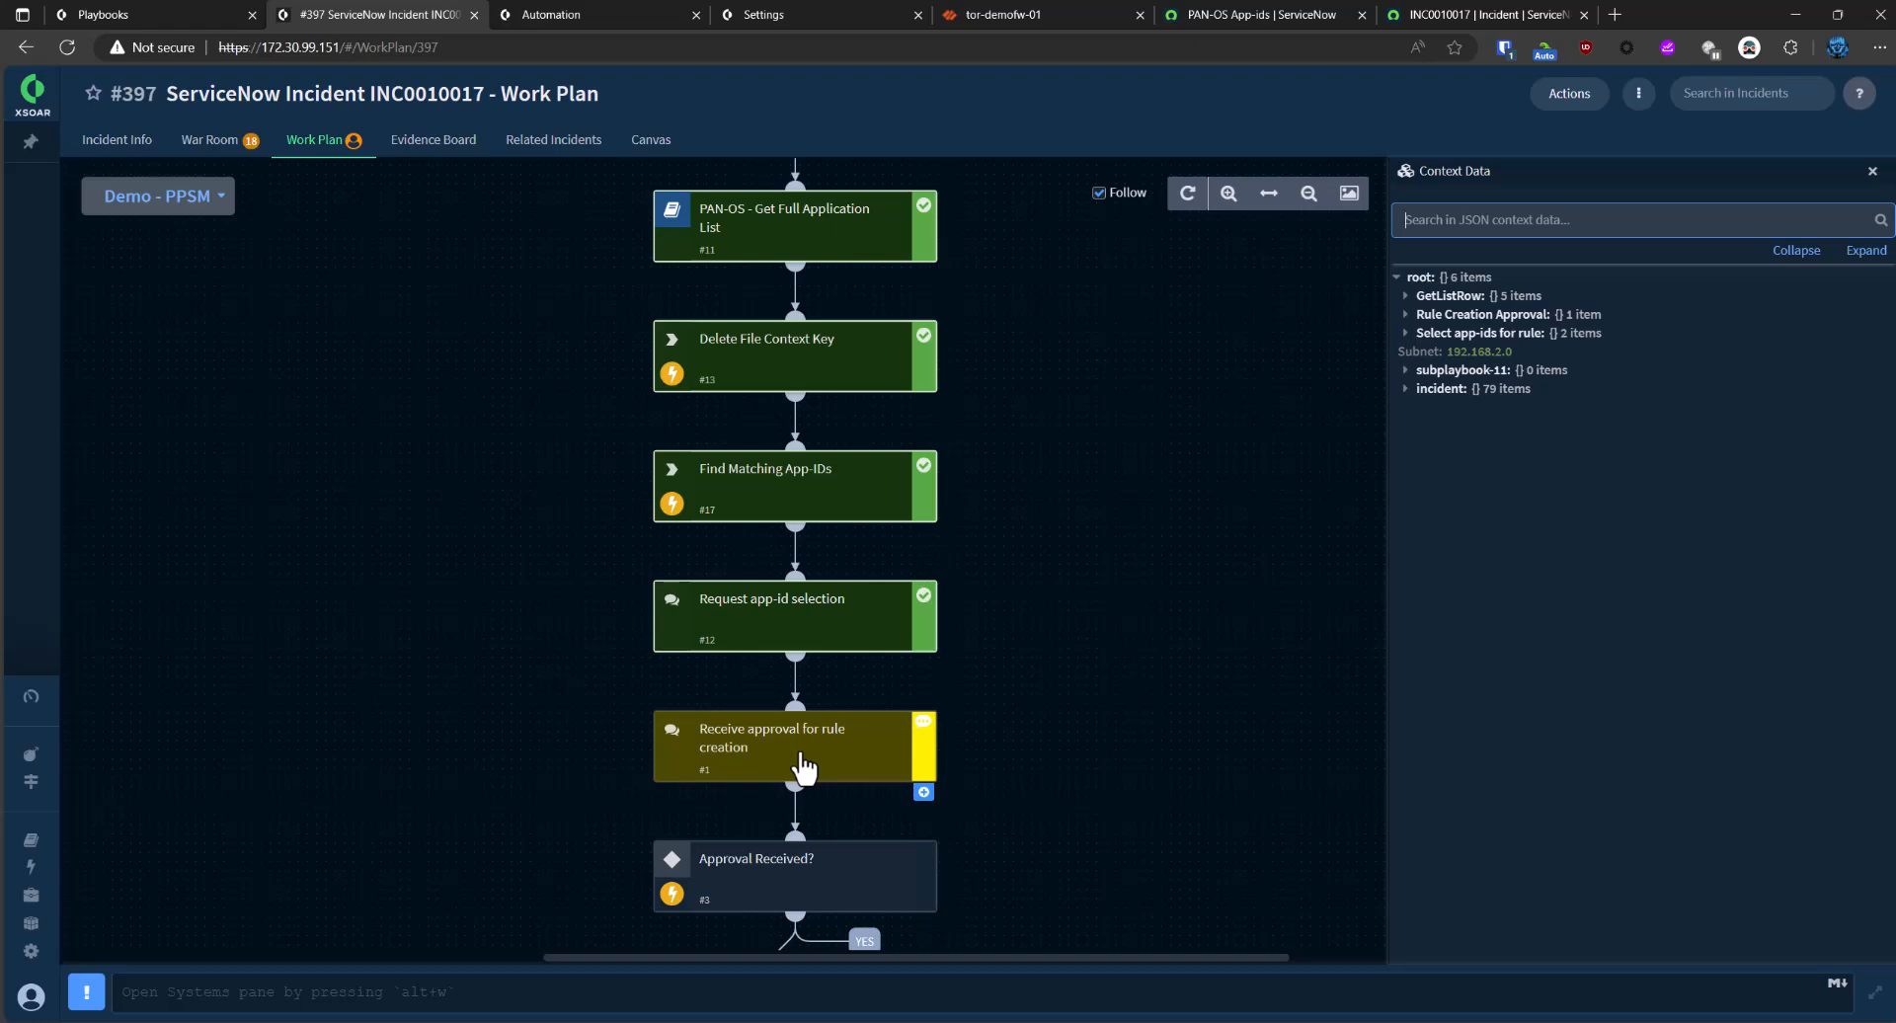
# Answer Yes in the Receive approval for rule creation task and submit the approval.
pyautogui.click(804, 769)
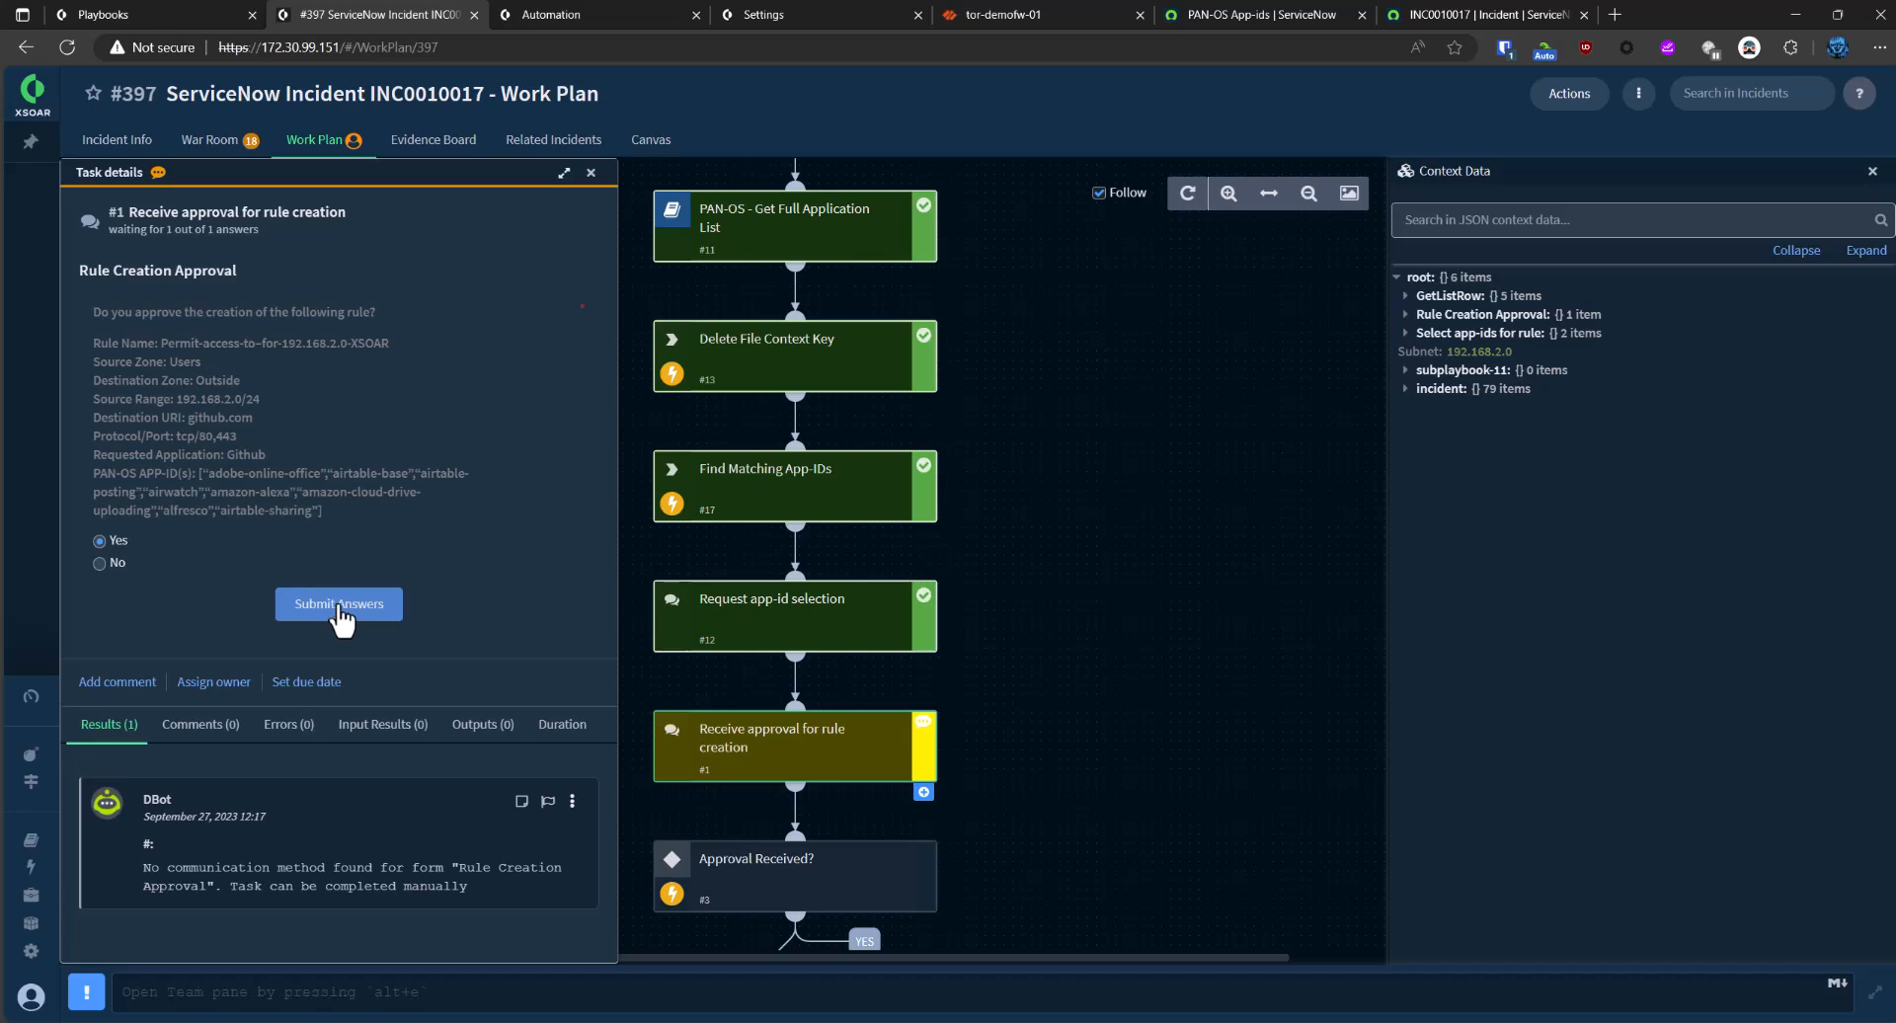
pyautogui.click(337, 607)
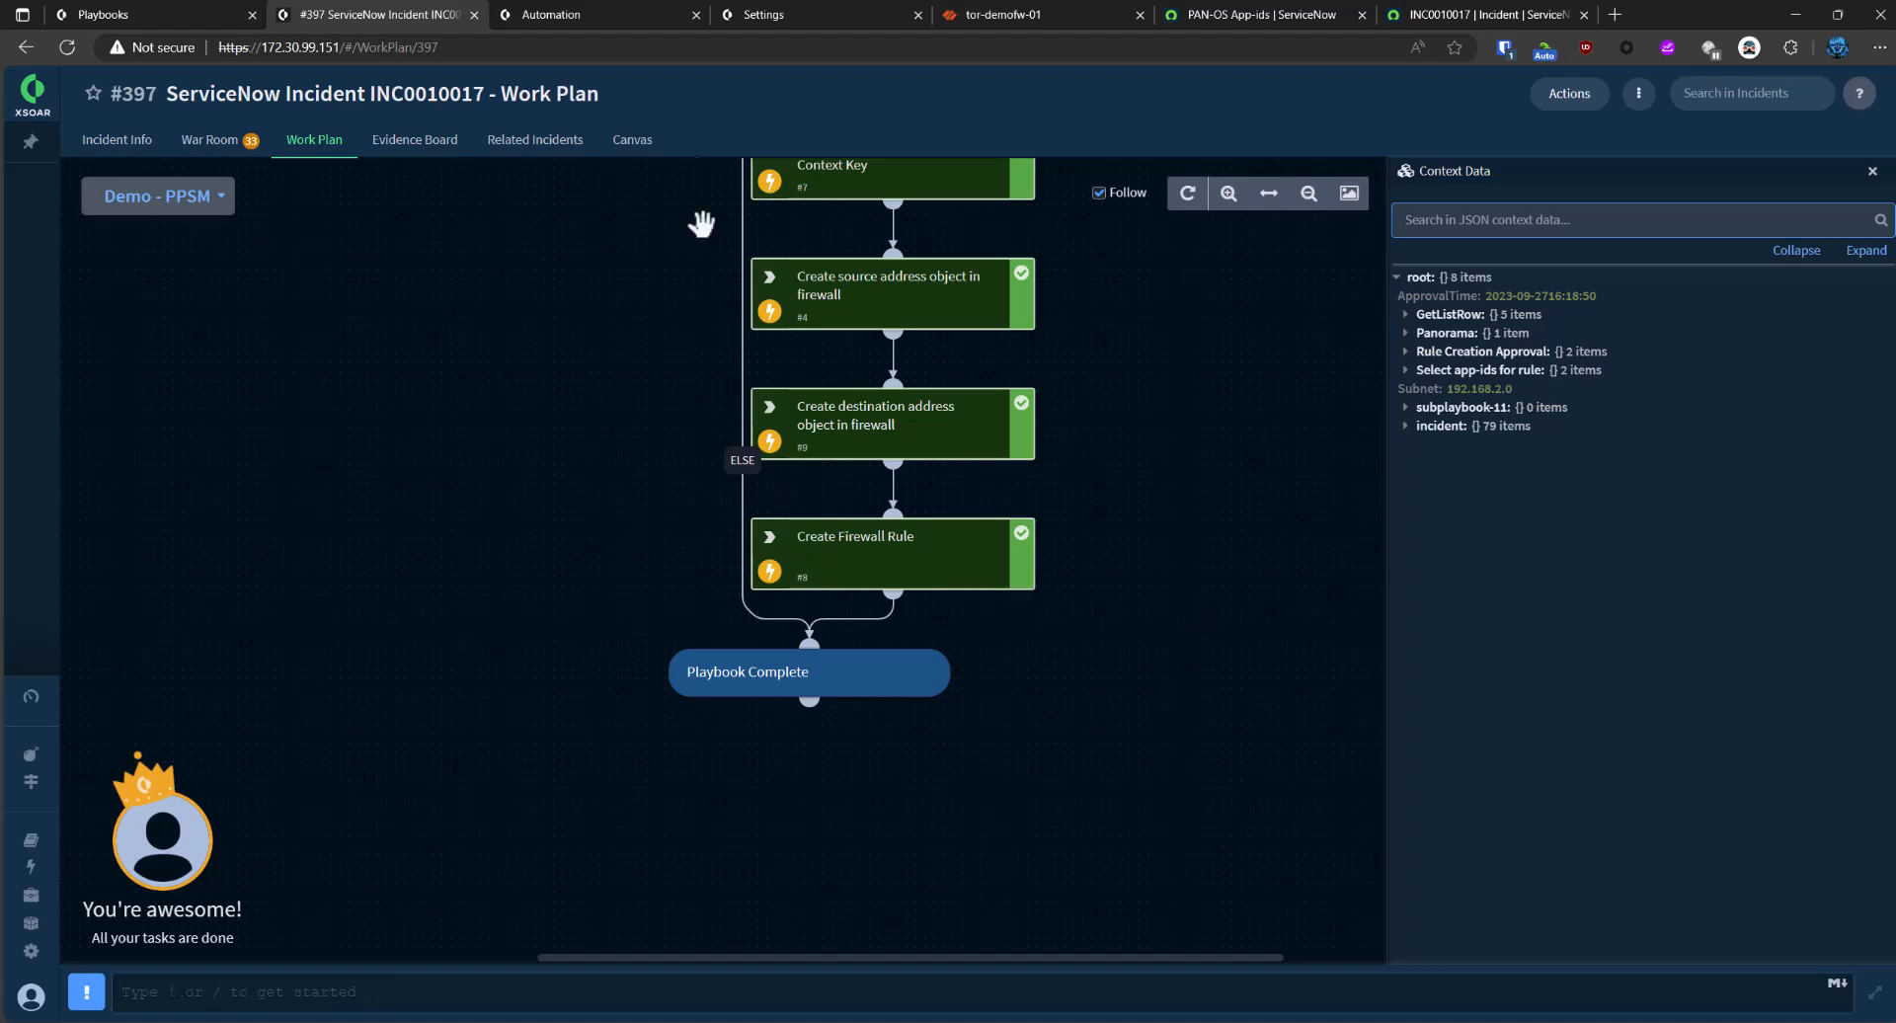
# Switch to the tor-demofw-01 firewall, refresh the security rules and inspect the full application list of the XSOAR-tagged rule.
pyautogui.click(1045, 14)
pyautogui.click(1853, 129)
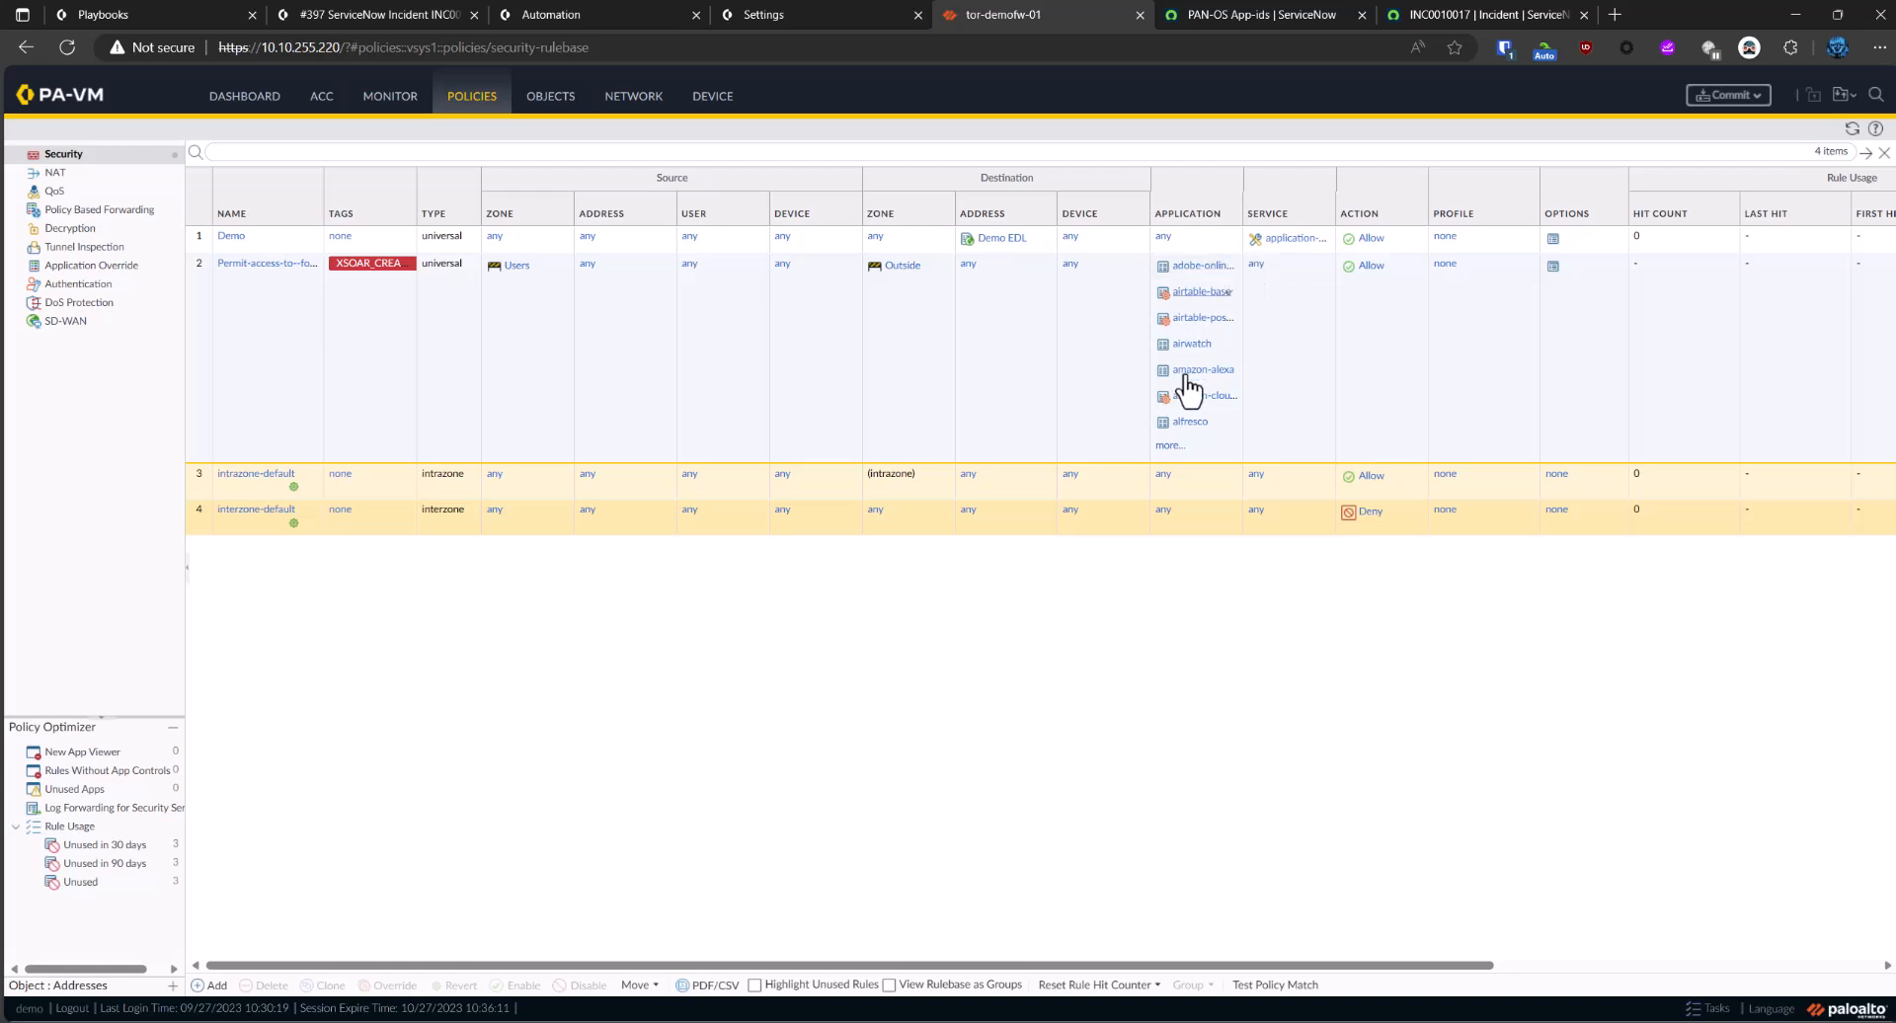
pyautogui.click(1165, 446)
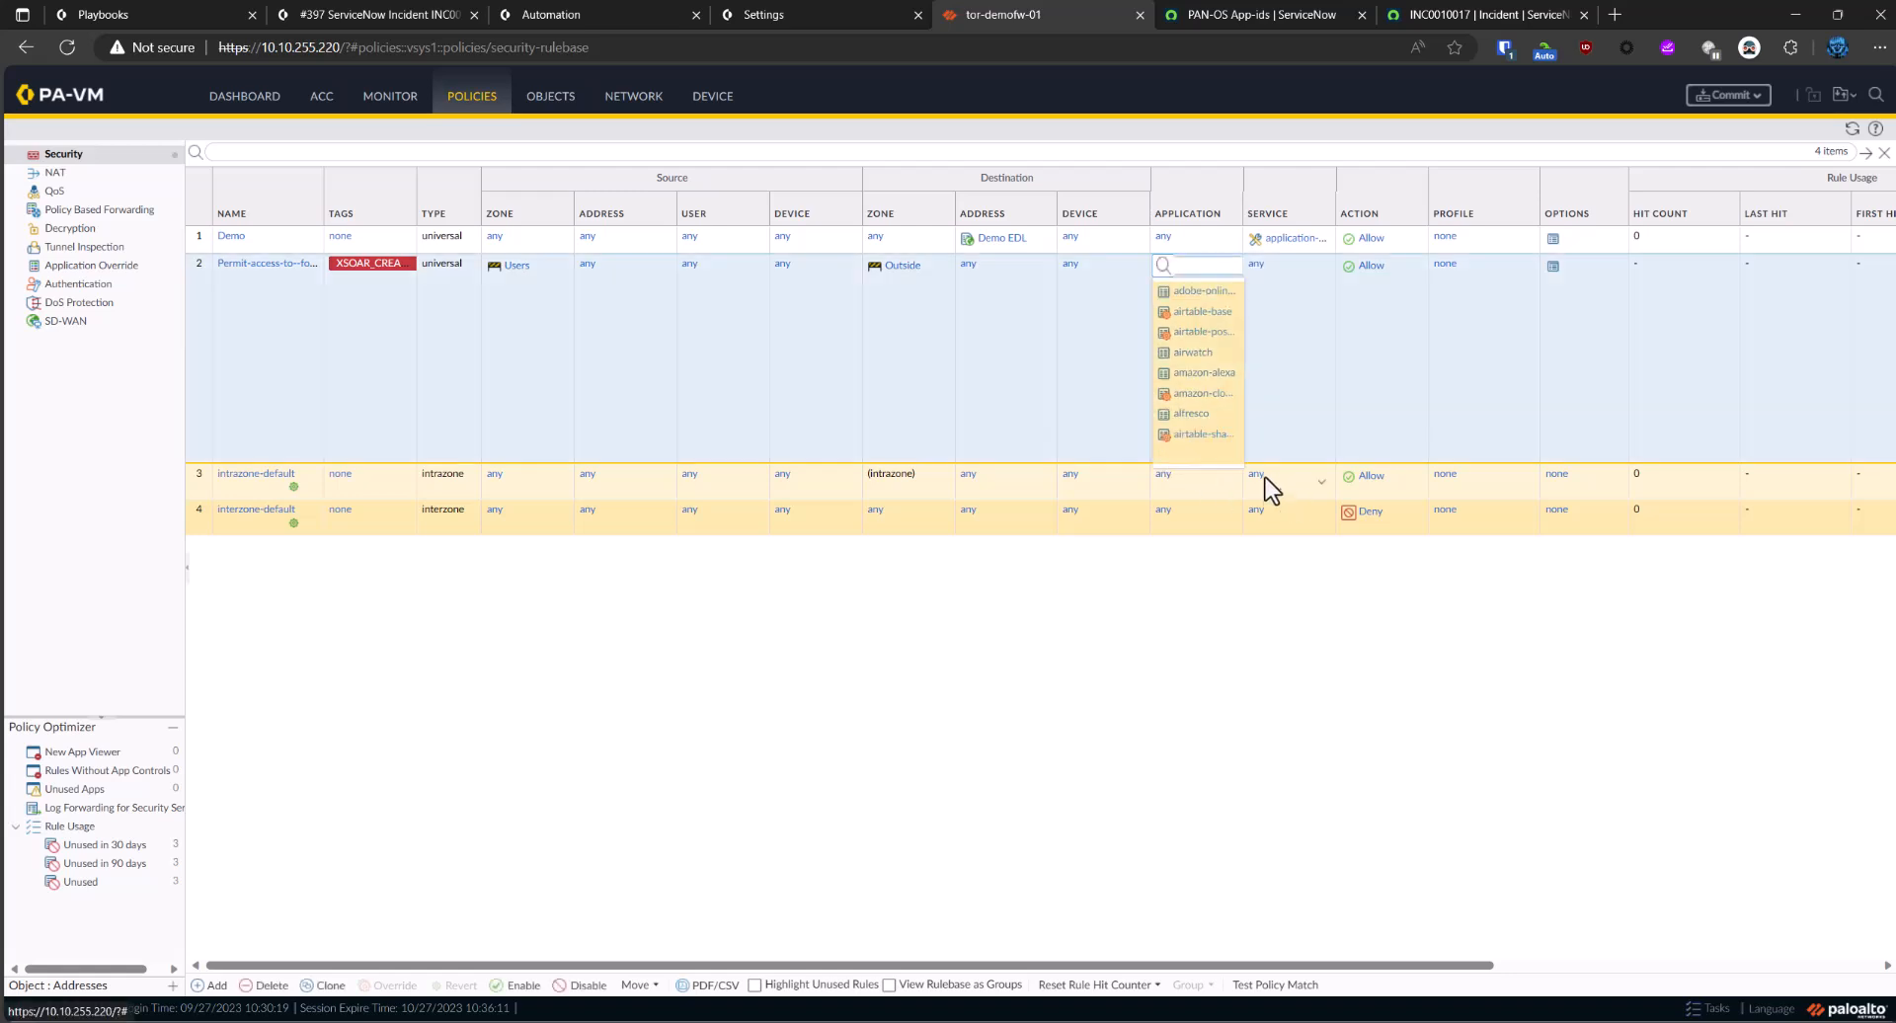
pyautogui.click(1153, 677)
# Display the firewall's address objects to check the source and destination entries.
pyautogui.click(559, 99)
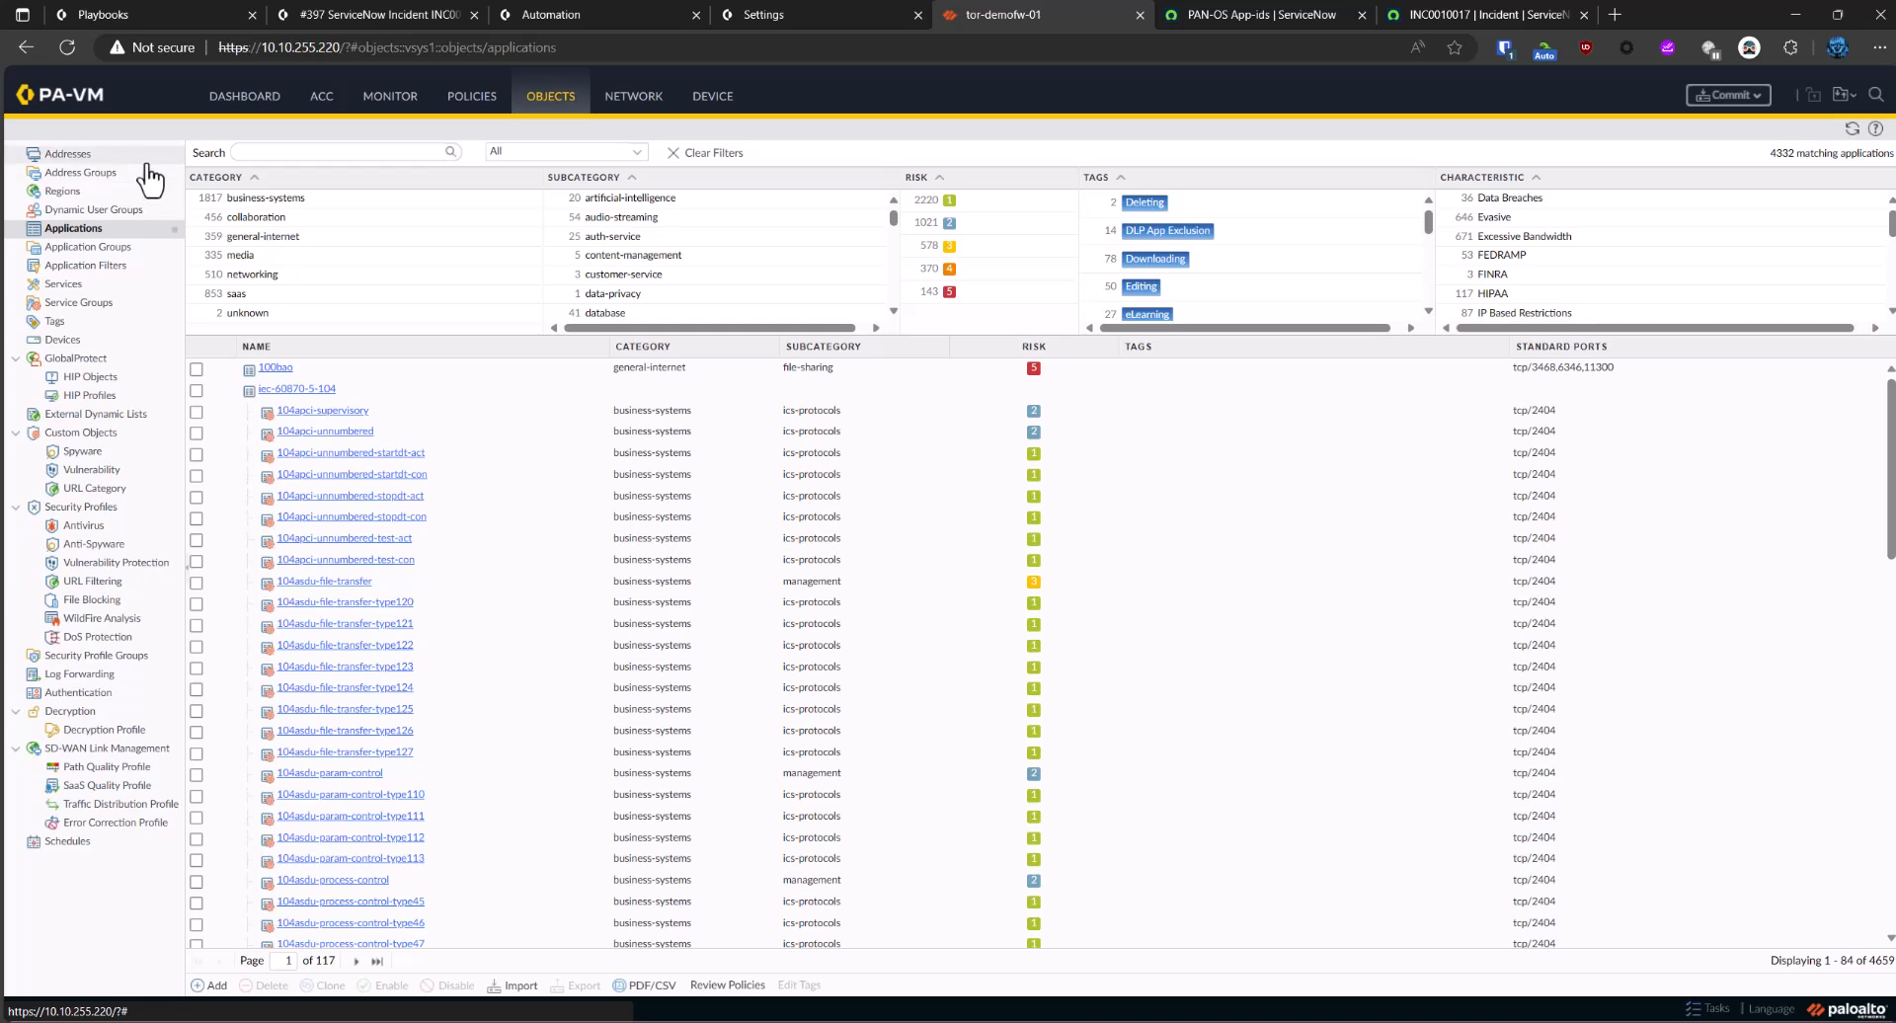
pyautogui.click(148, 158)
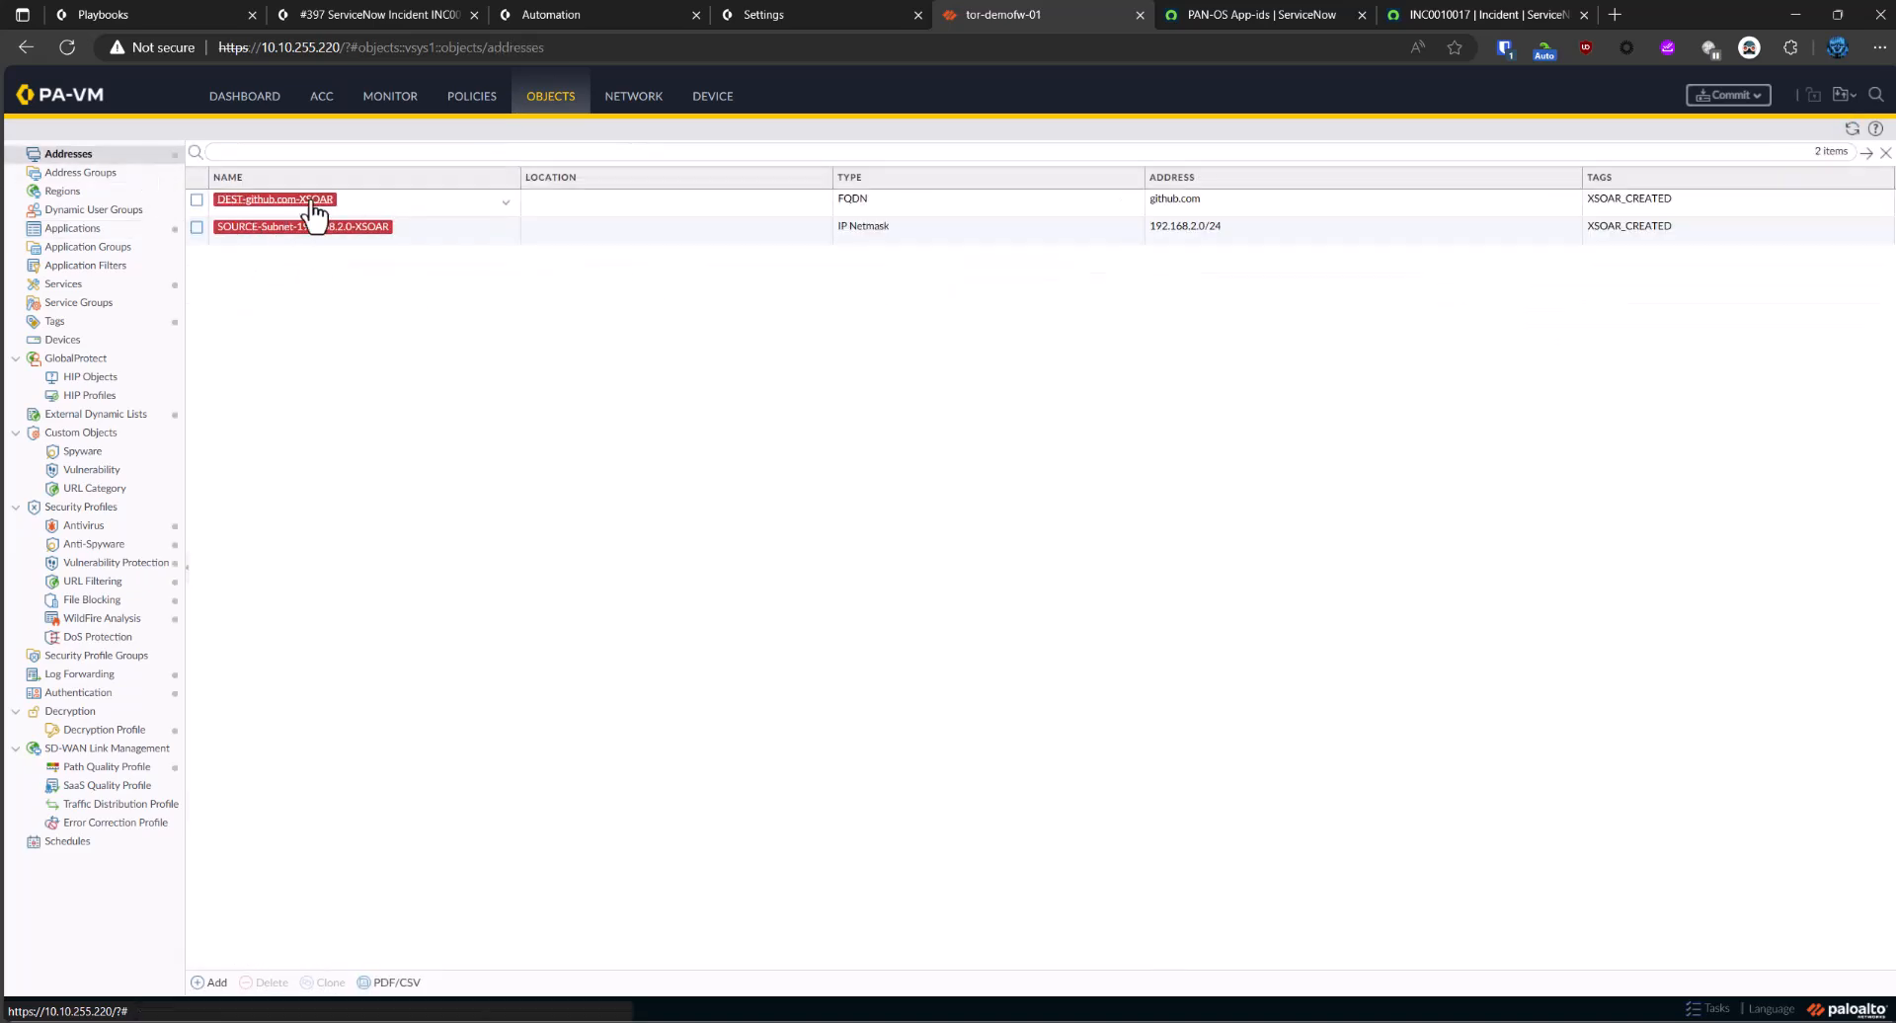